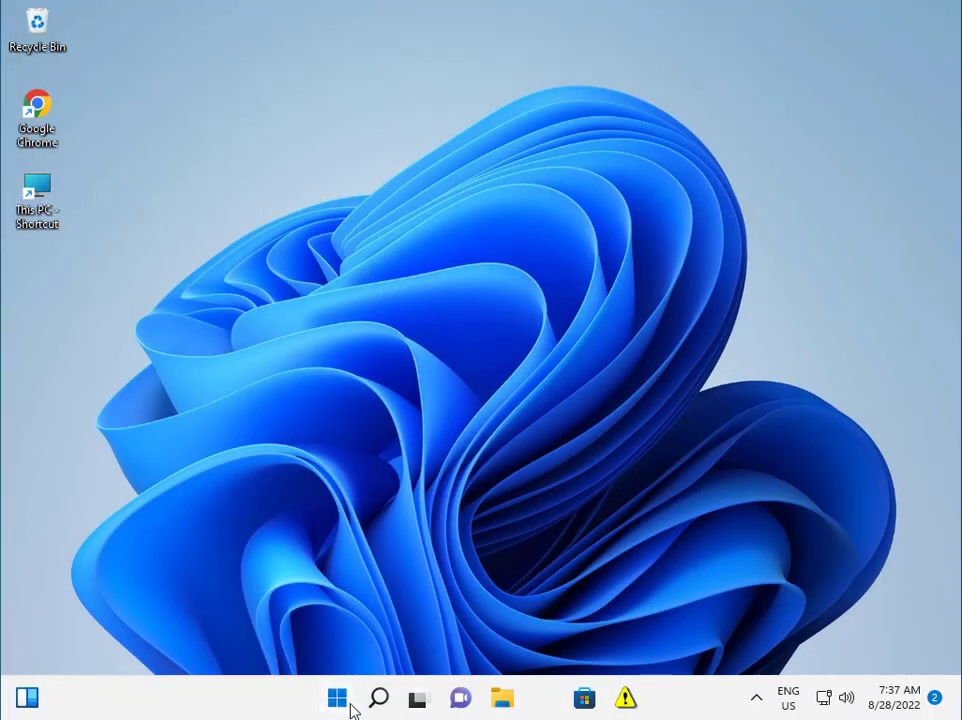
Open the advanced options of Cortana from the installed apps list in Windows Settings.
{"action": "left_click", "coordinate": [338, 708]}
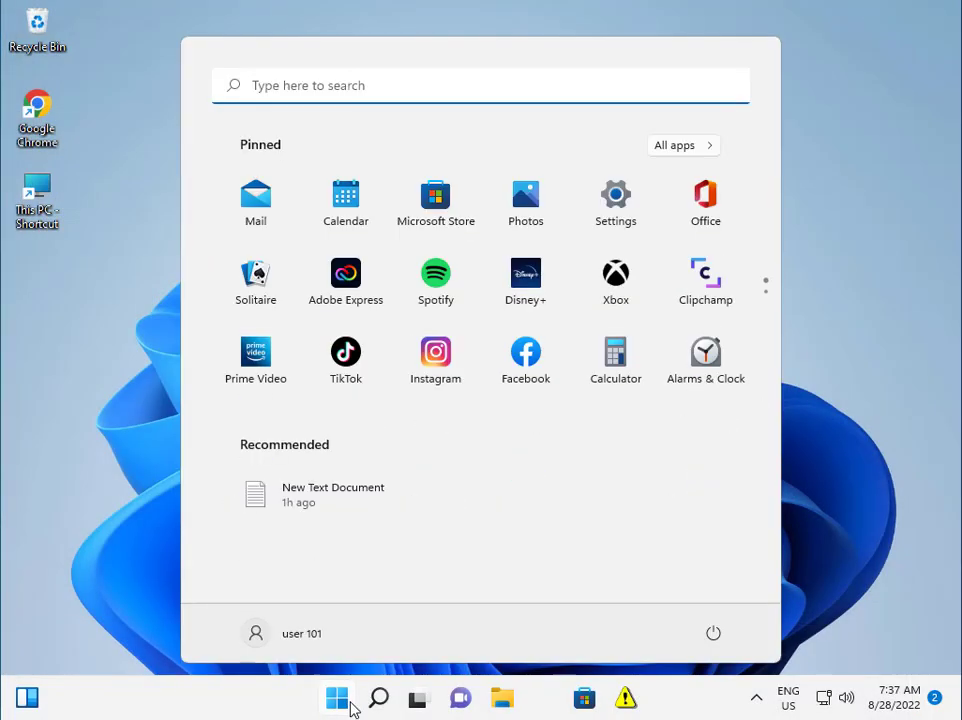
{"action": "left_click", "coordinate": [616, 200]}
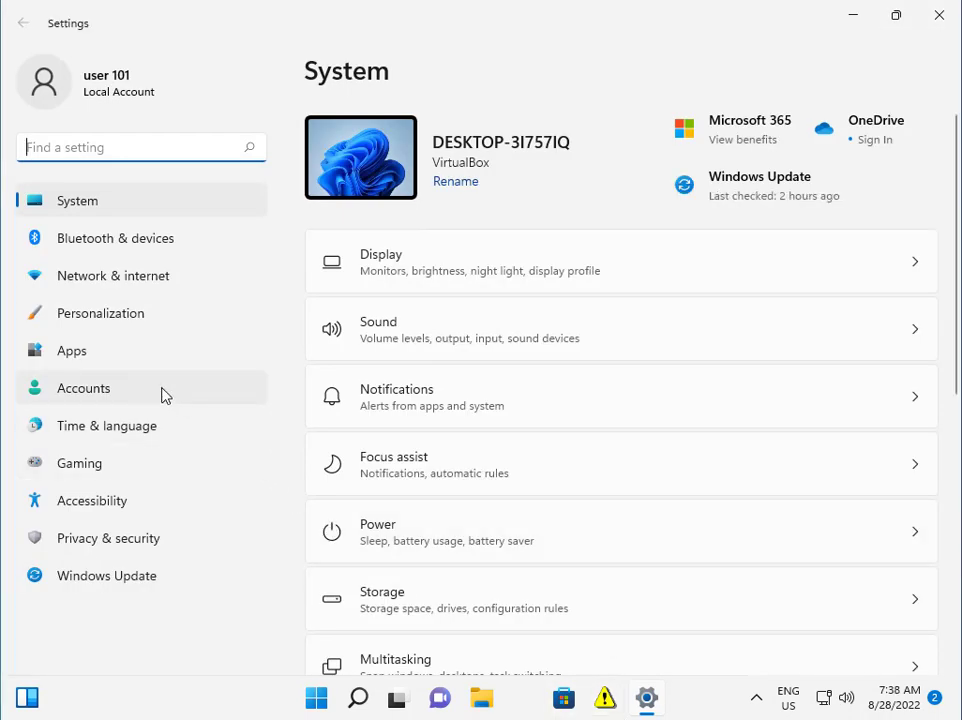
{"action": "left_click", "coordinate": [122, 357]}
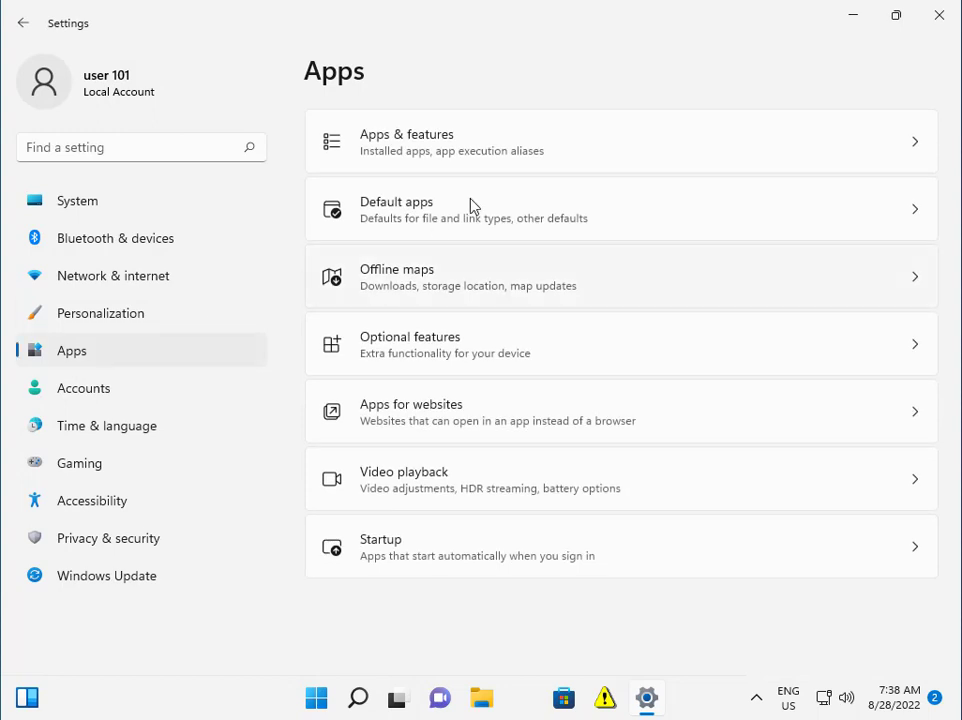
{"action": "left_click", "coordinate": [512, 153]}
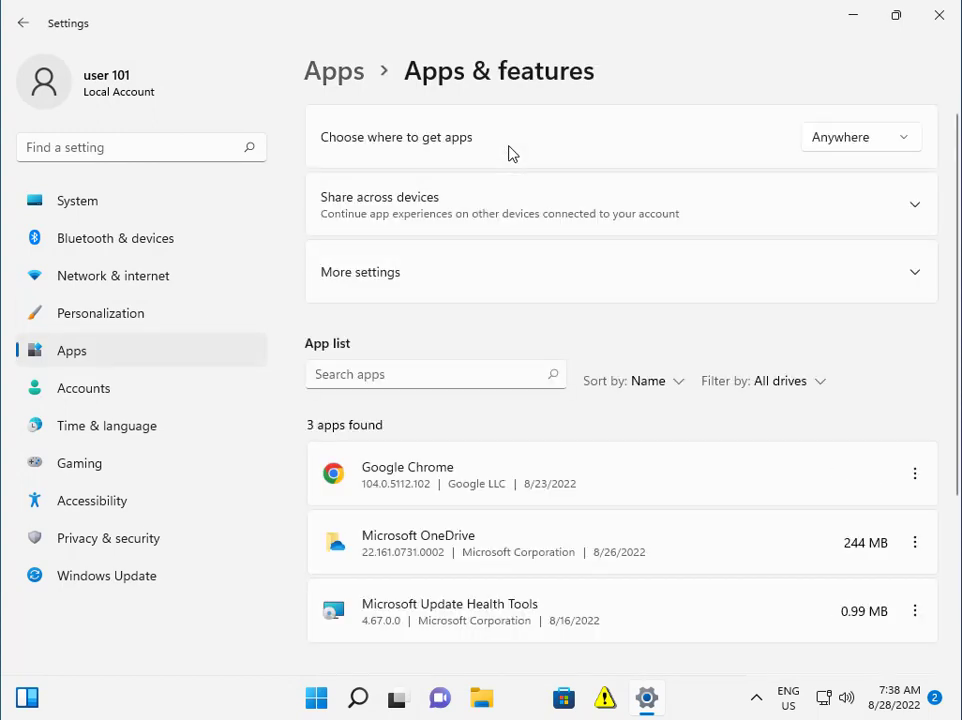
{"action": "scroll", "coordinate": [587, 569], "scroll_direction": "down", "scroll_amount": 3}
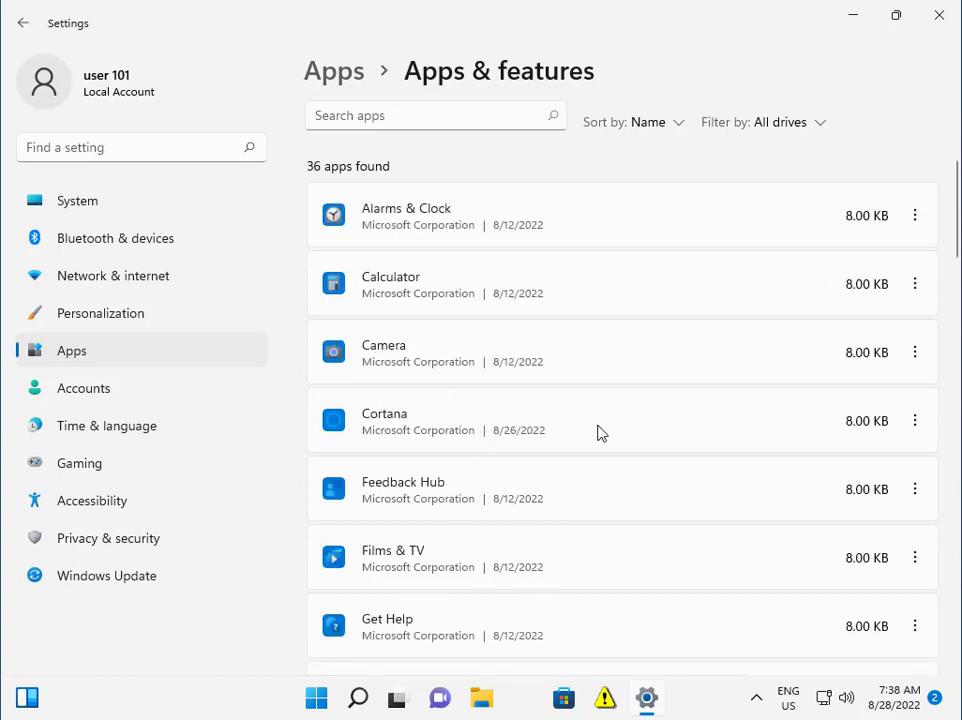
{"action": "left_click", "coordinate": [915, 421]}
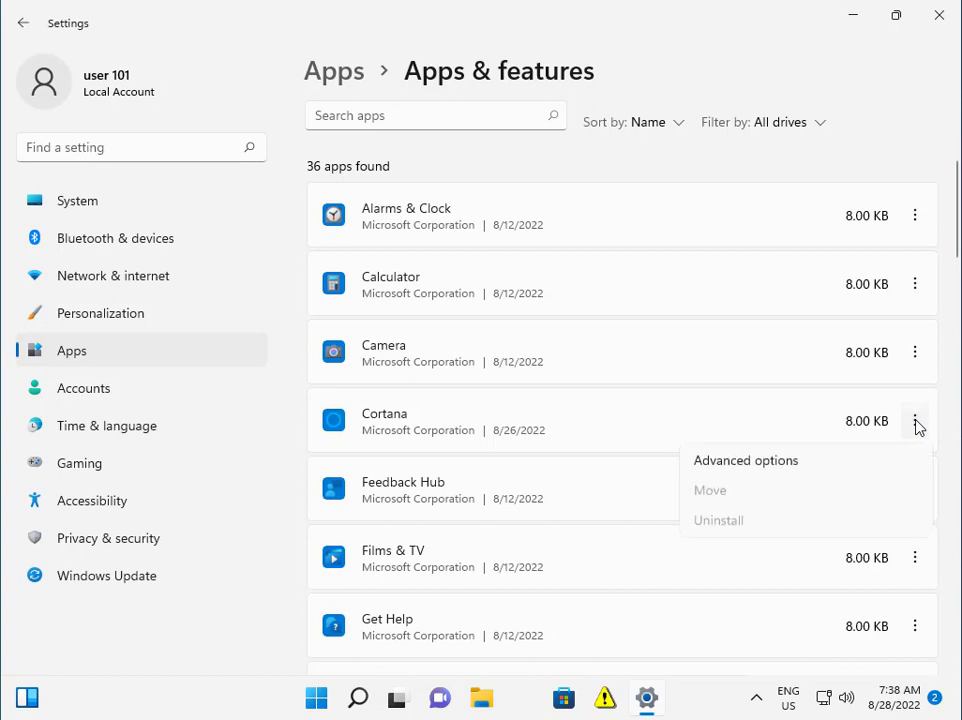
{"action": "left_click", "coordinate": [723, 466]}
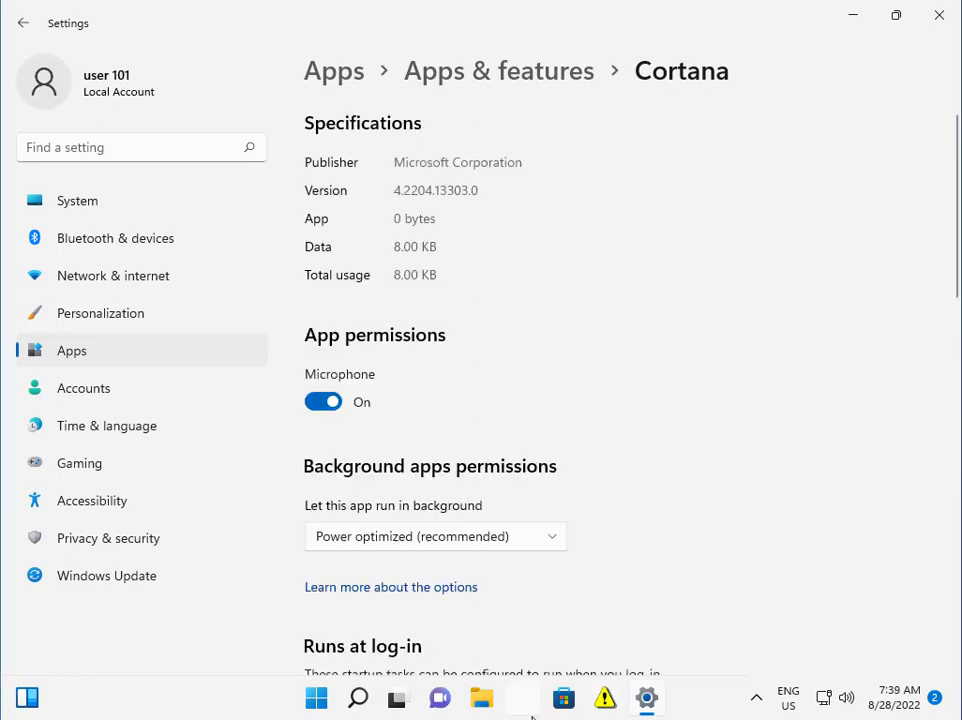
Reset the Cortana app, confirm deleting its data, and minimize the Settings window.
{"action": "scroll", "coordinate": [543, 467], "scroll_direction": "down", "scroll_amount": 6}
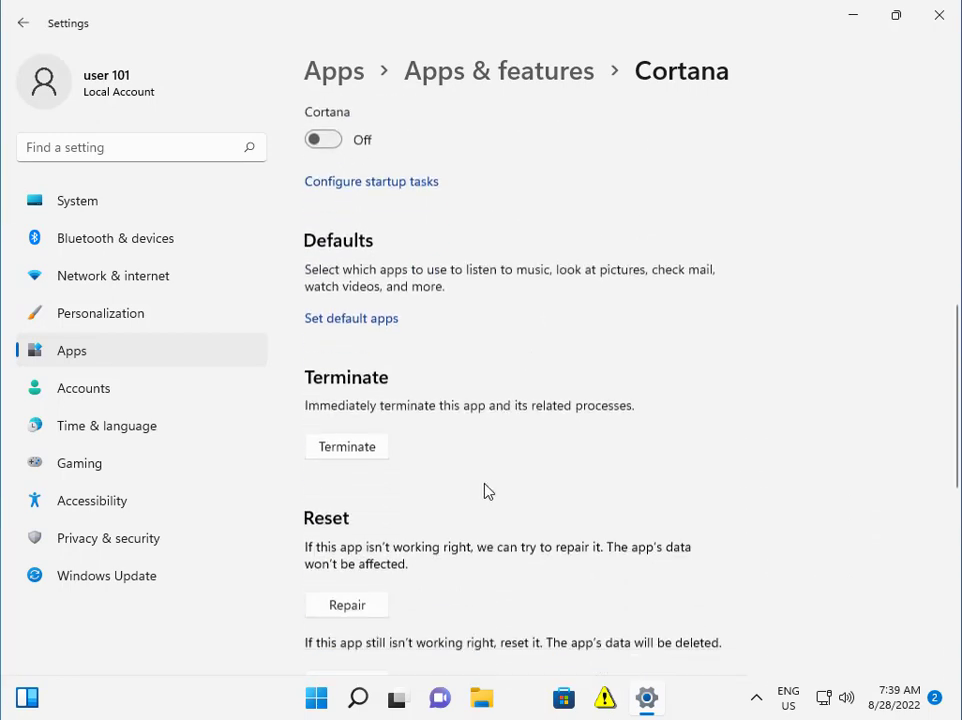
{"action": "scroll", "coordinate": [376, 614], "scroll_direction": "down", "scroll_amount": 2}
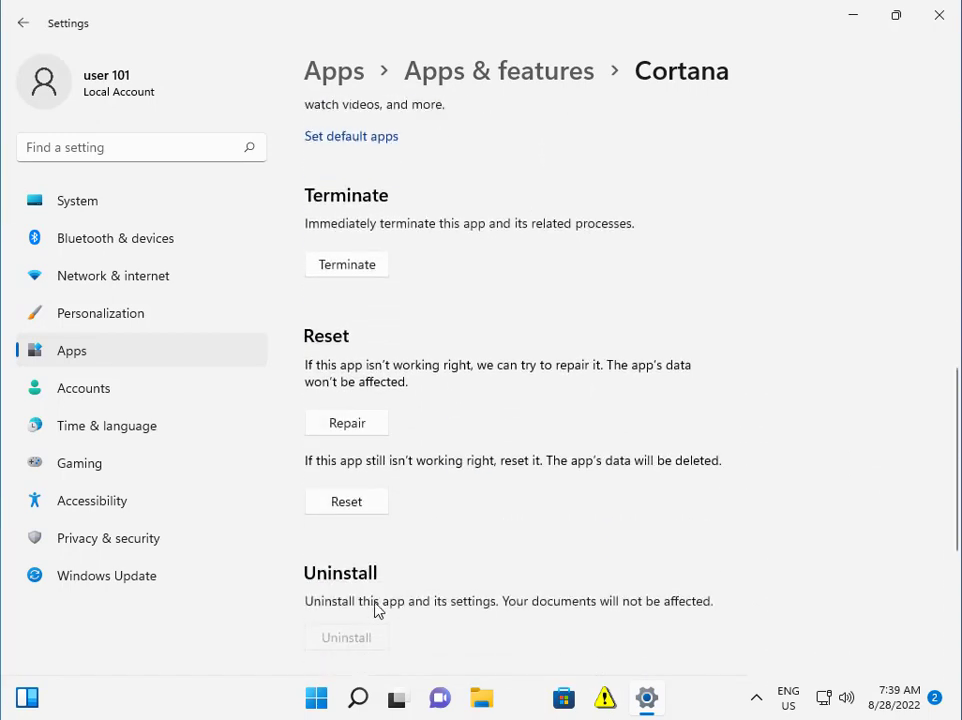
{"action": "left_click", "coordinate": [344, 500]}
{"action": "left_click", "coordinate": [427, 453]}
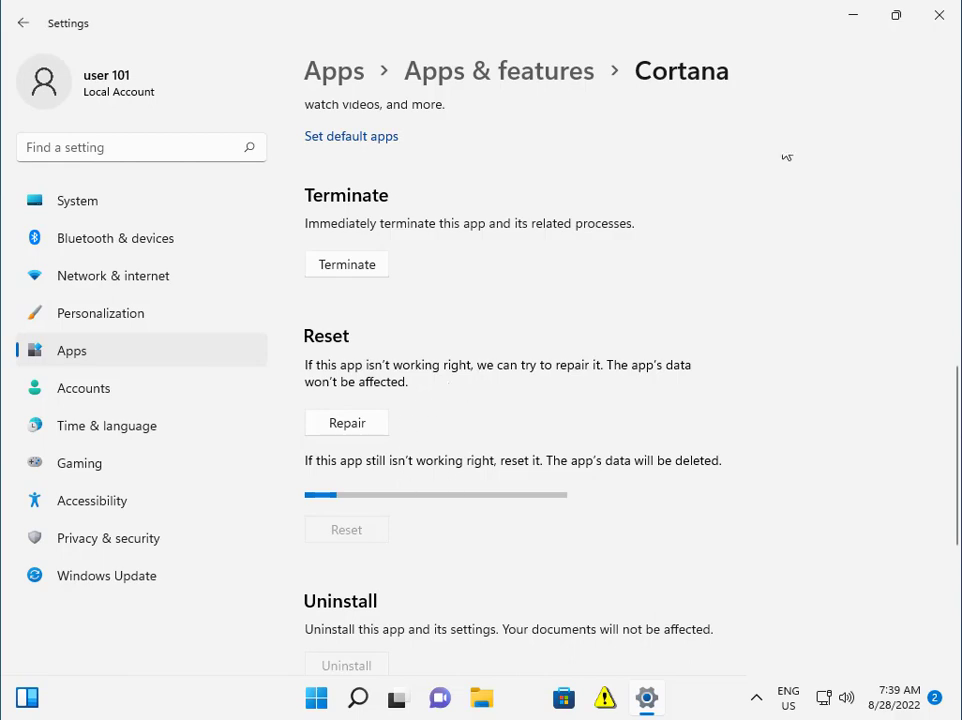
{"action": "left_click", "coordinate": [853, 23]}
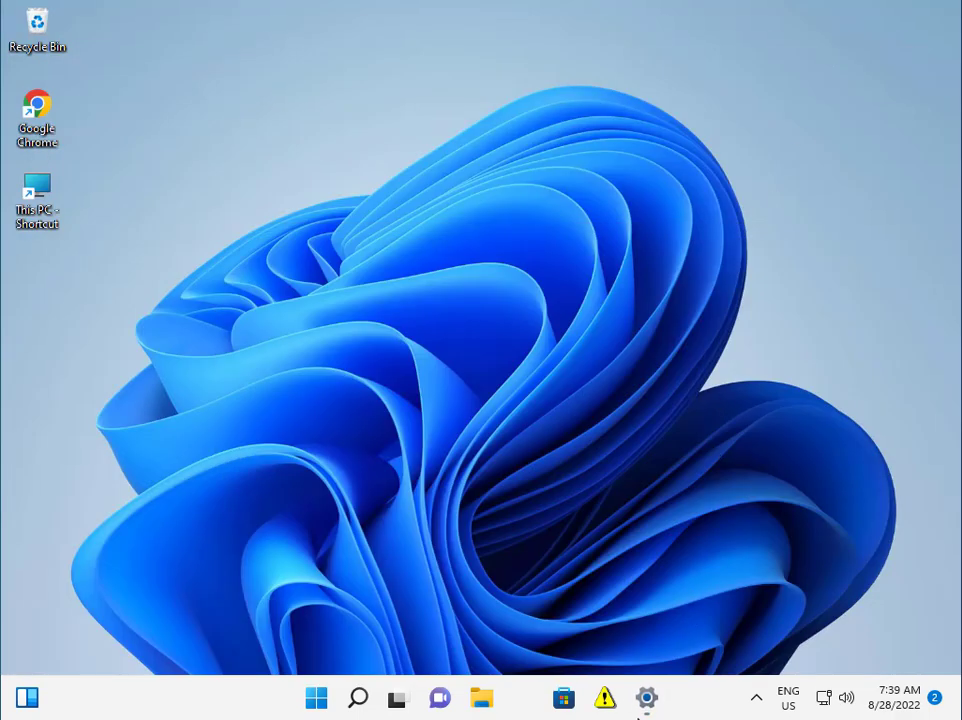
Search for "task", open Task Manager with full details, and show the list of startup apps.
{"action": "left_click", "coordinate": [315, 700]}
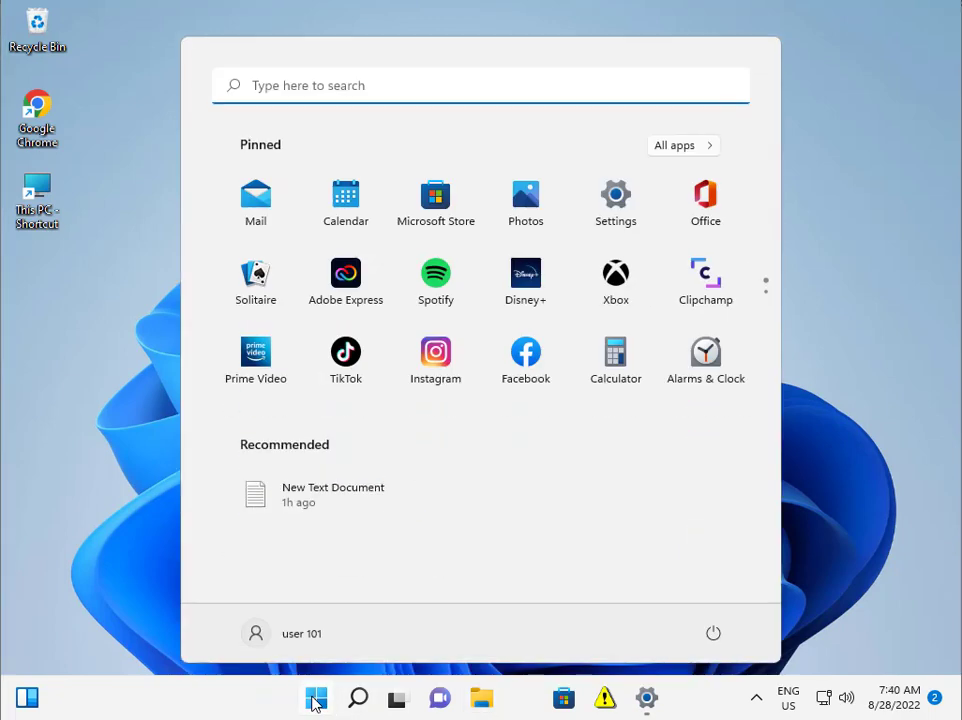
{"action": "type", "text": "task"}
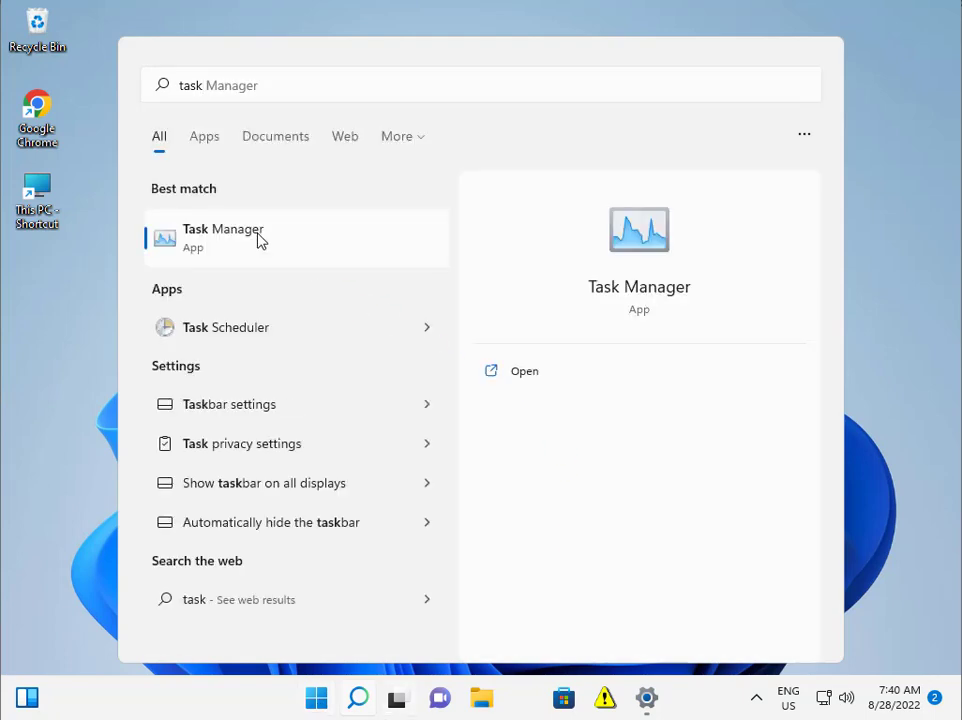
{"action": "left_click", "coordinate": [259, 240]}
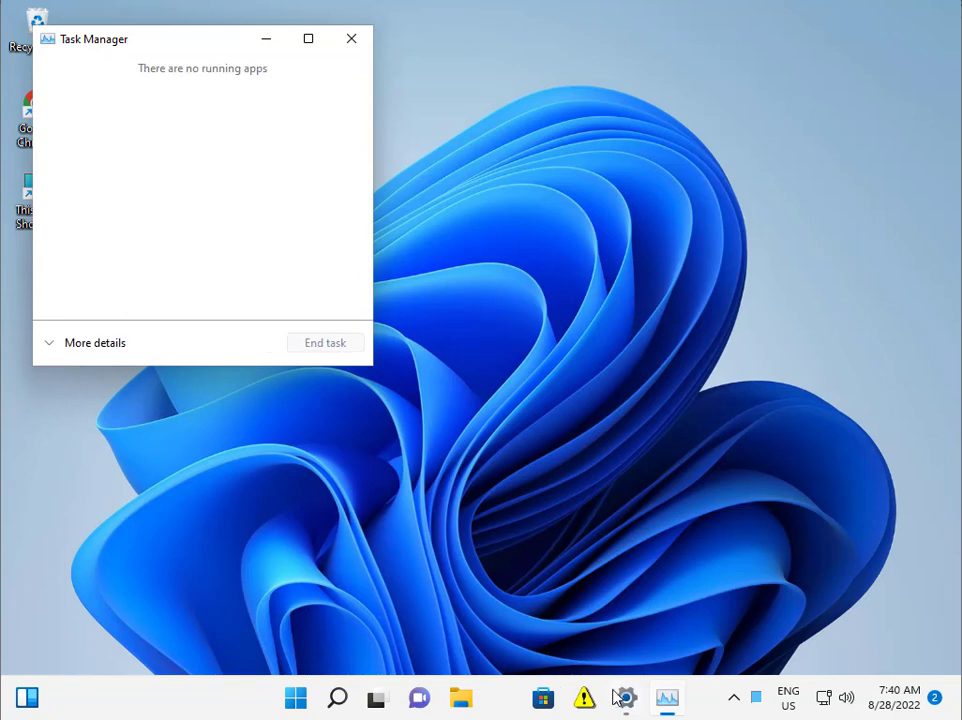
{"action": "left_click", "coordinate": [58, 346]}
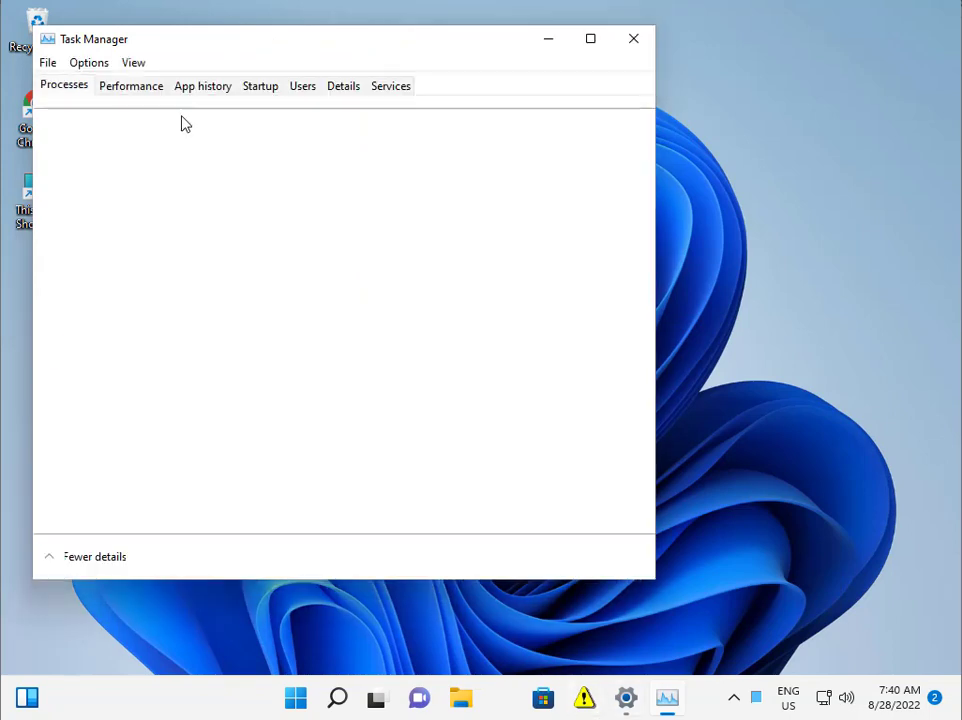
{"action": "left_click", "coordinate": [259, 87]}
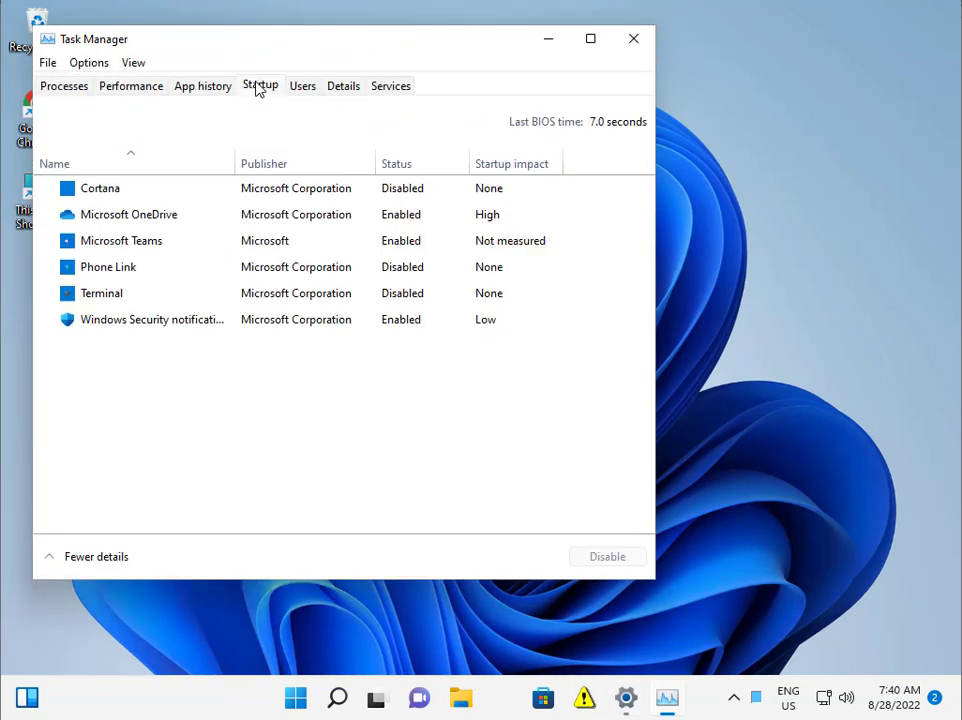
Check Cortana's startup status and its available actions, and close Task Manager.
{"action": "left_click", "coordinate": [155, 200]}
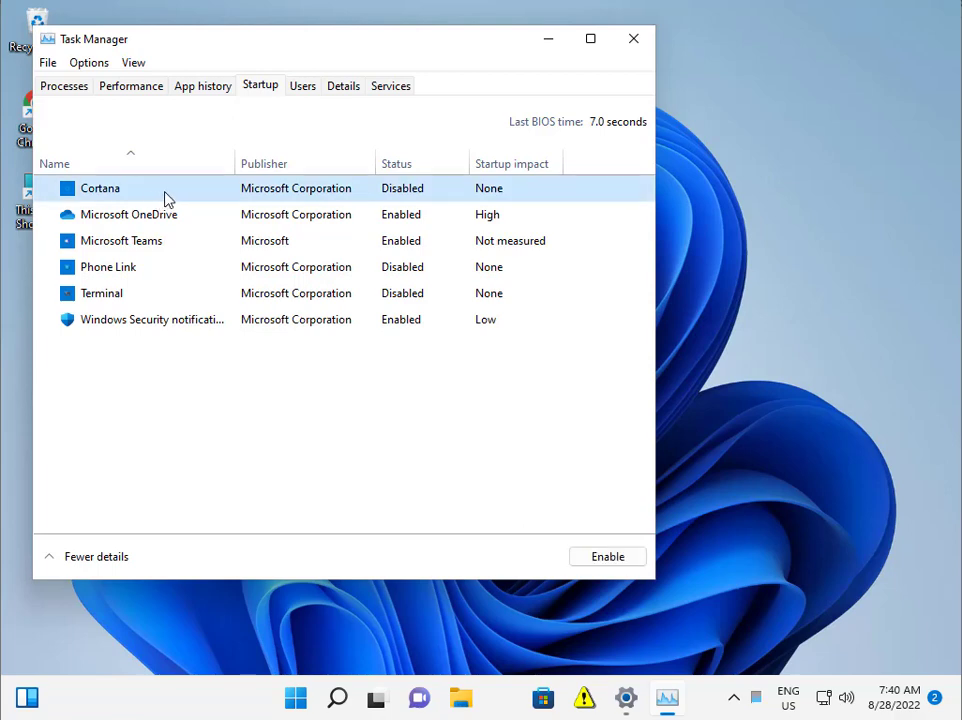
{"action": "right_click", "coordinate": [187, 193]}
{"action": "left_click", "coordinate": [400, 195]}
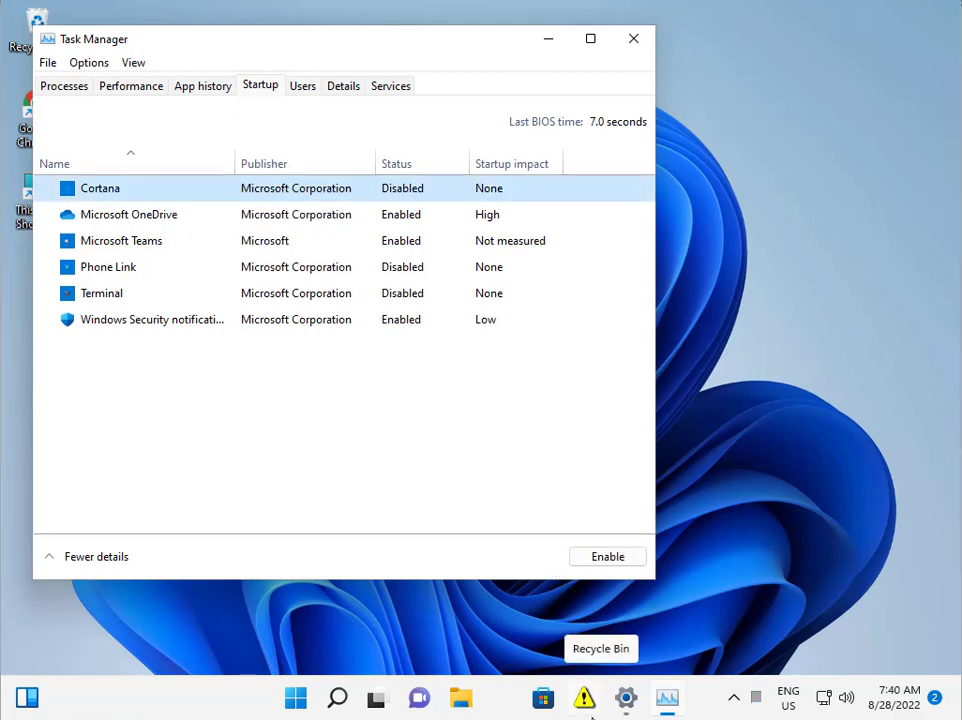
{"action": "left_click", "coordinate": [633, 40]}
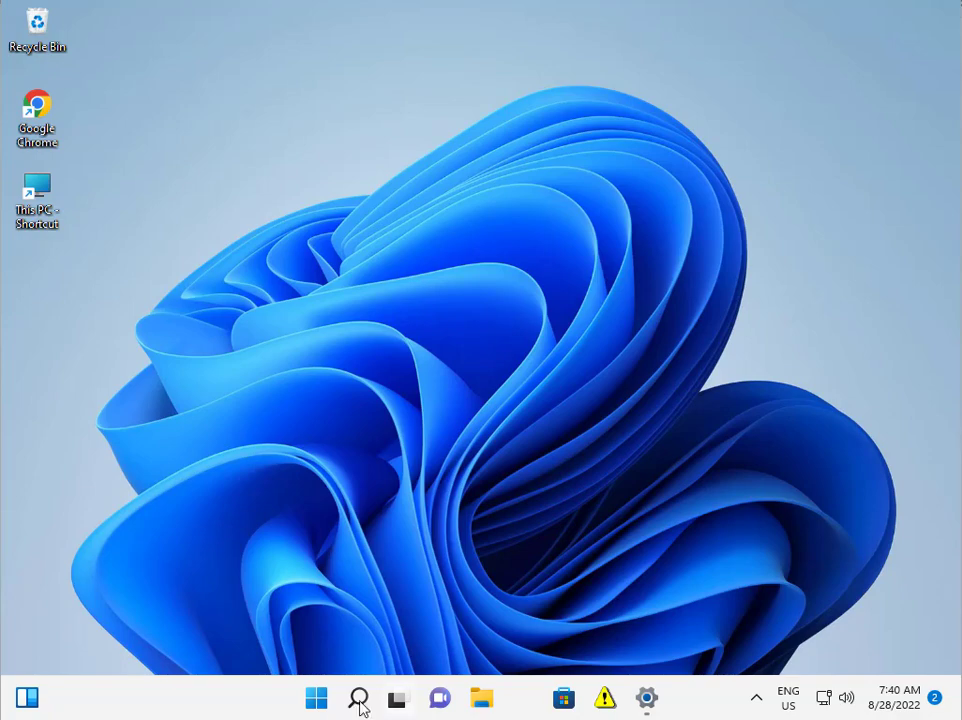
Search for "services" and open the Services console.
{"action": "left_click", "coordinate": [315, 700]}
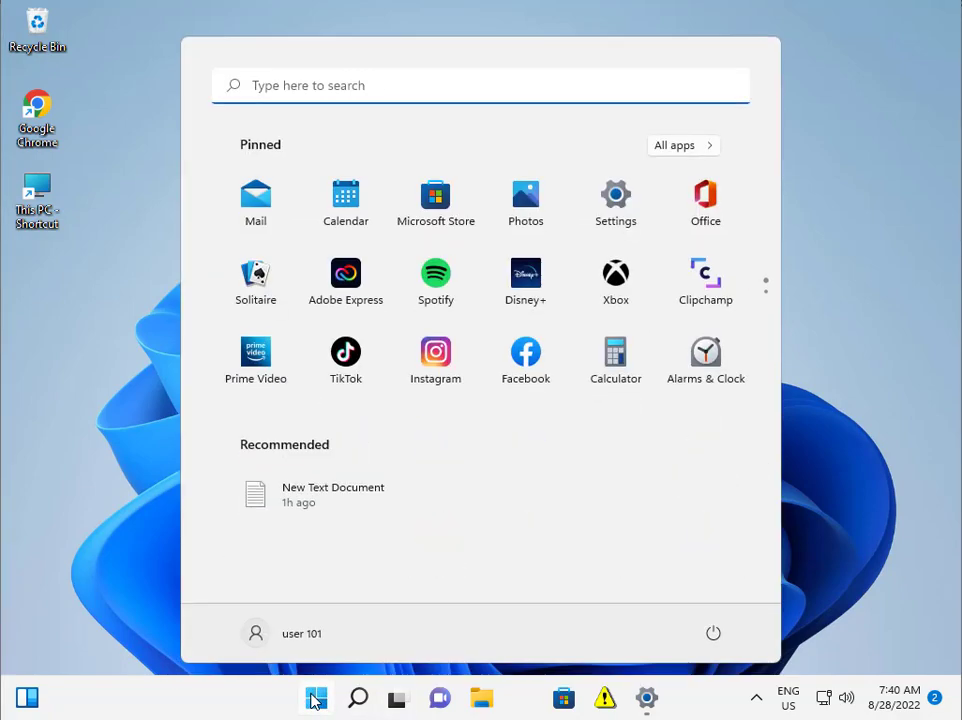
{"action": "type", "text": "servi"}
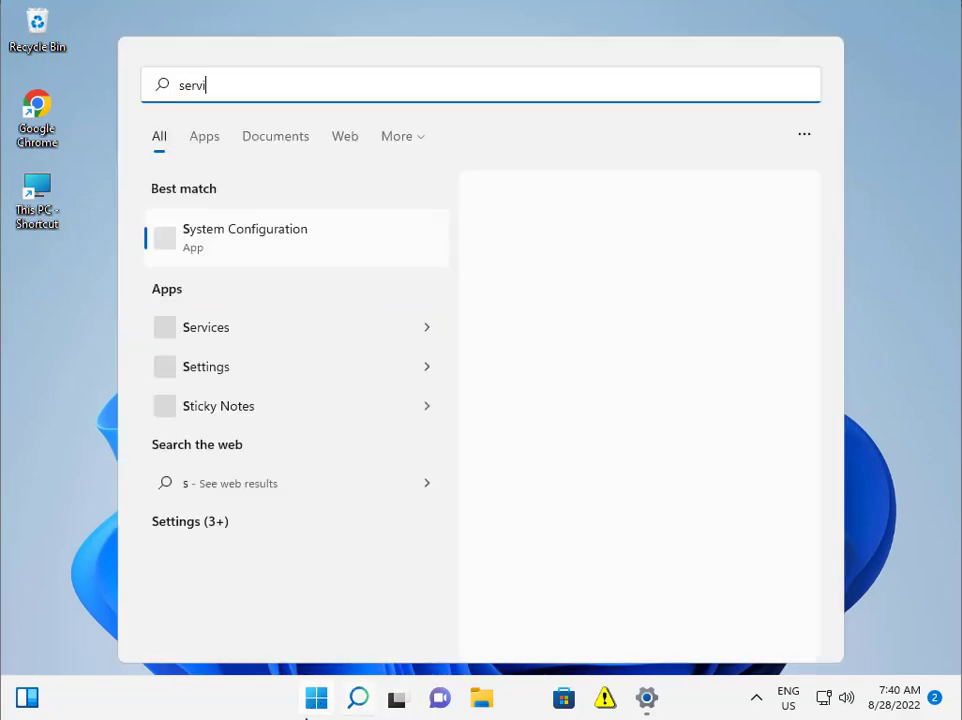
{"action": "type", "text": "ces"}
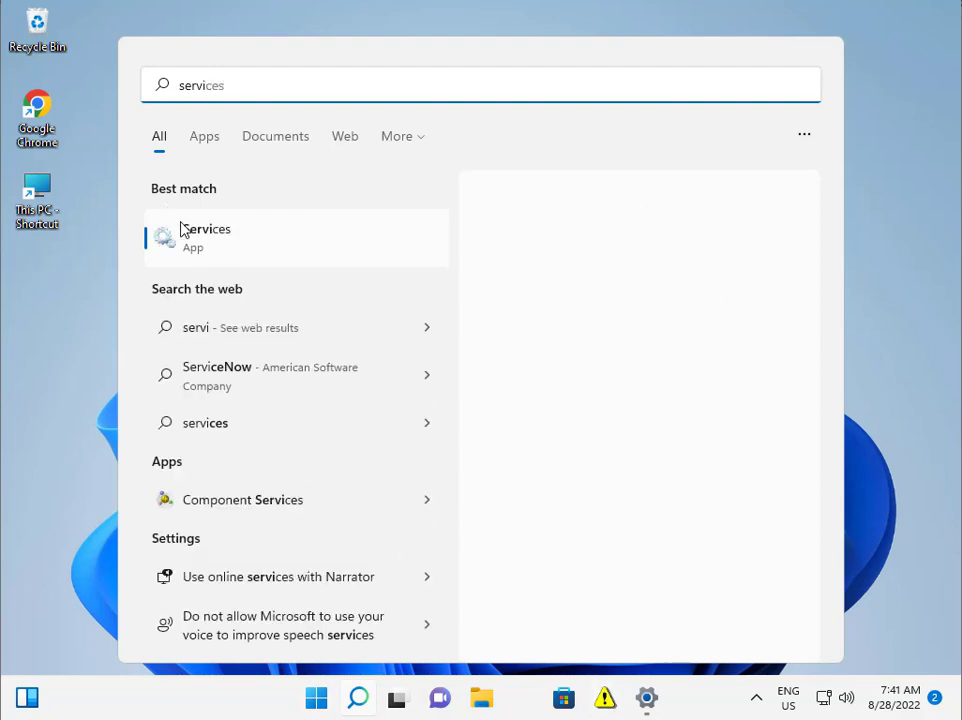
{"action": "left_click", "coordinate": [207, 248]}
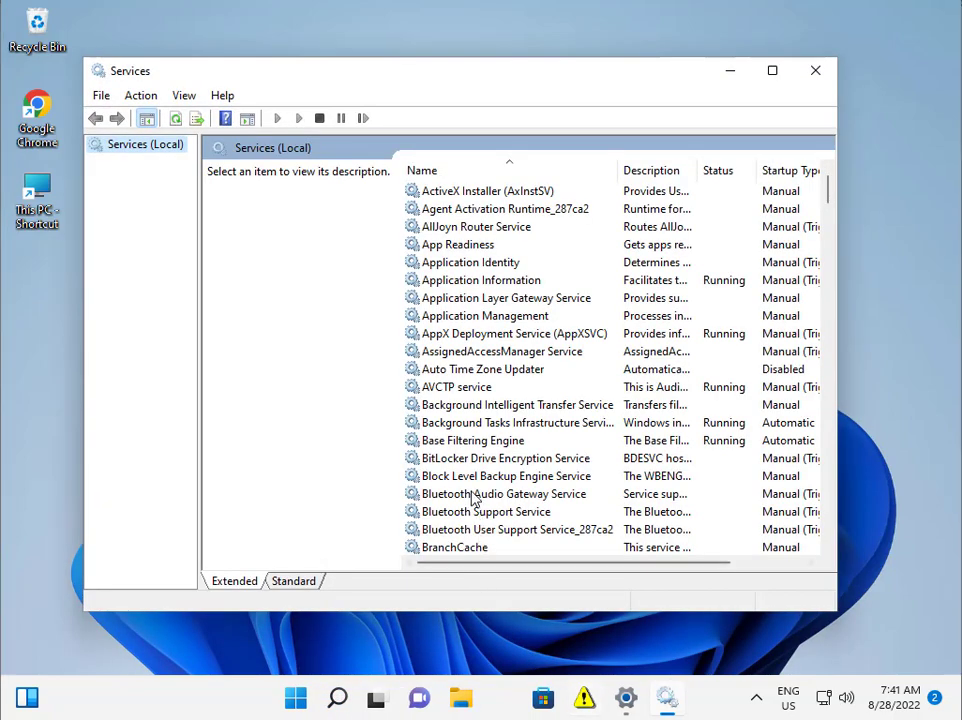
Find Connected Devices Platform Service in the services list and open its properties.
{"action": "left_click", "coordinate": [474, 496]}
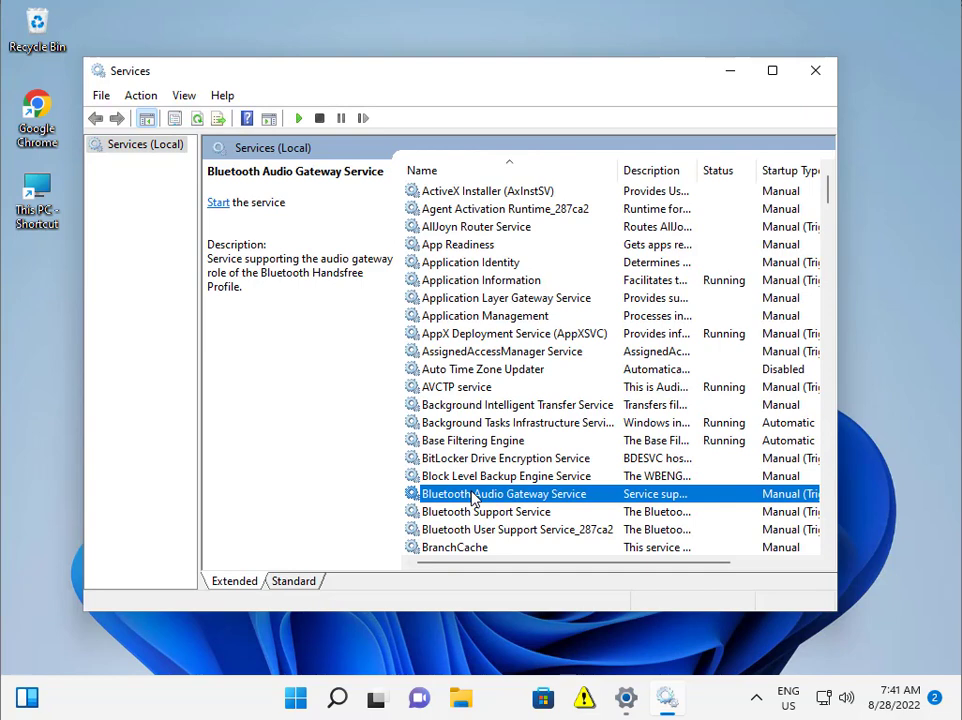
{"action": "key", "text": "d"}
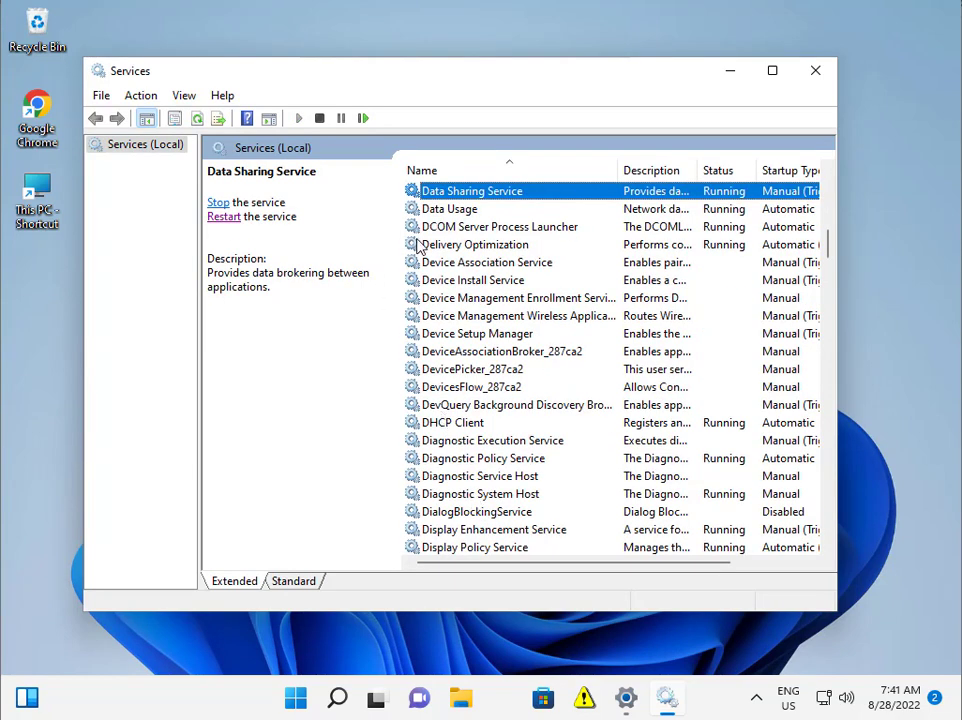
{"action": "key", "text": "c"}
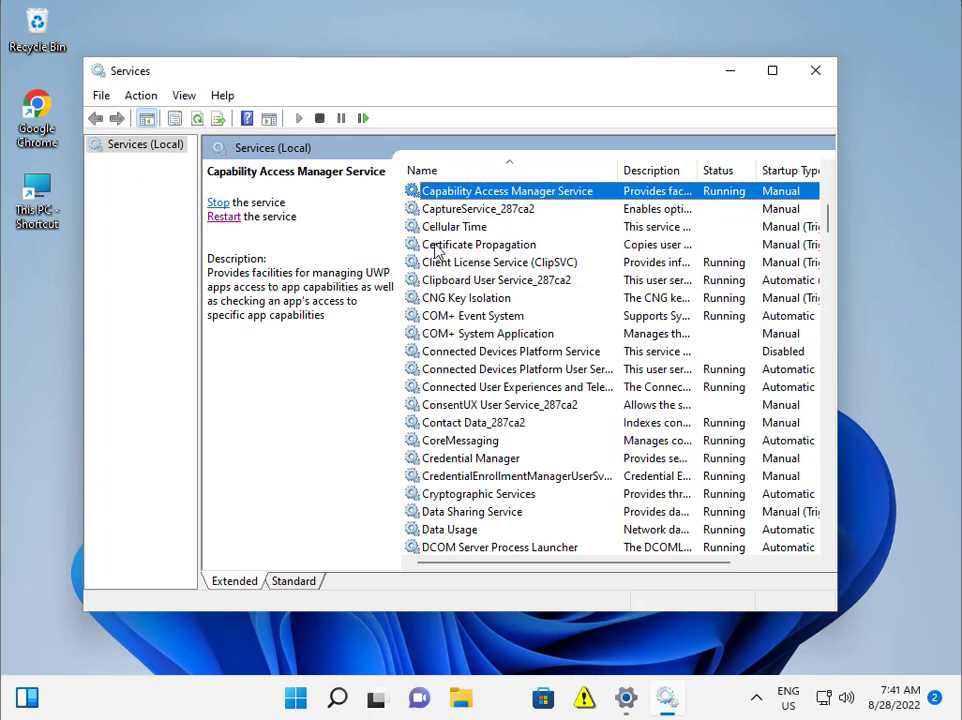
{"action": "left_click", "coordinate": [458, 354]}
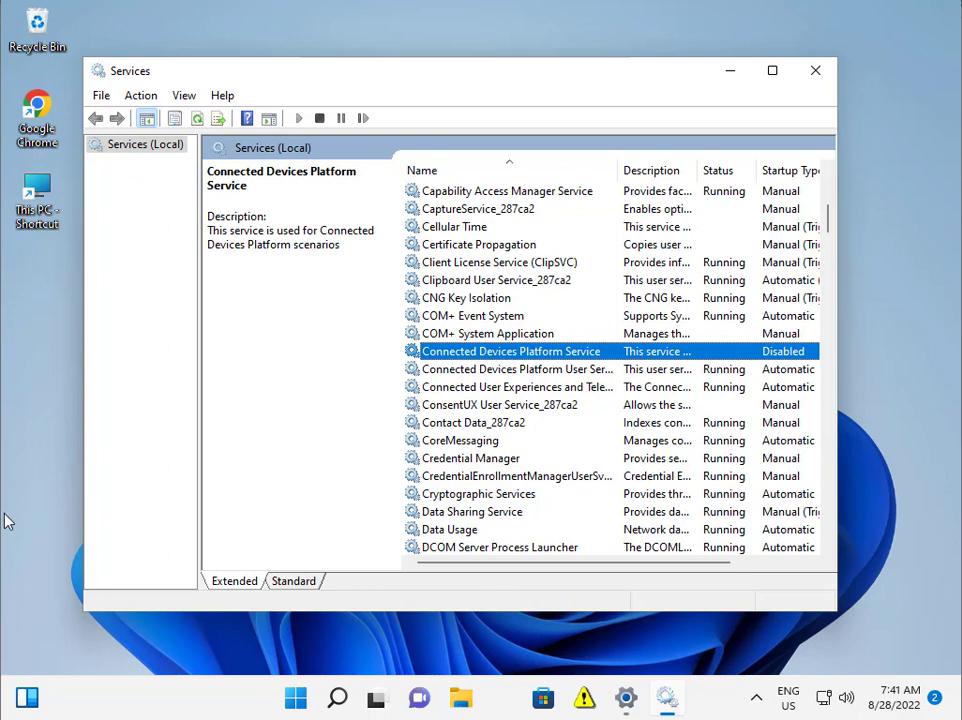
{"action": "double_click", "coordinate": [470, 354]}
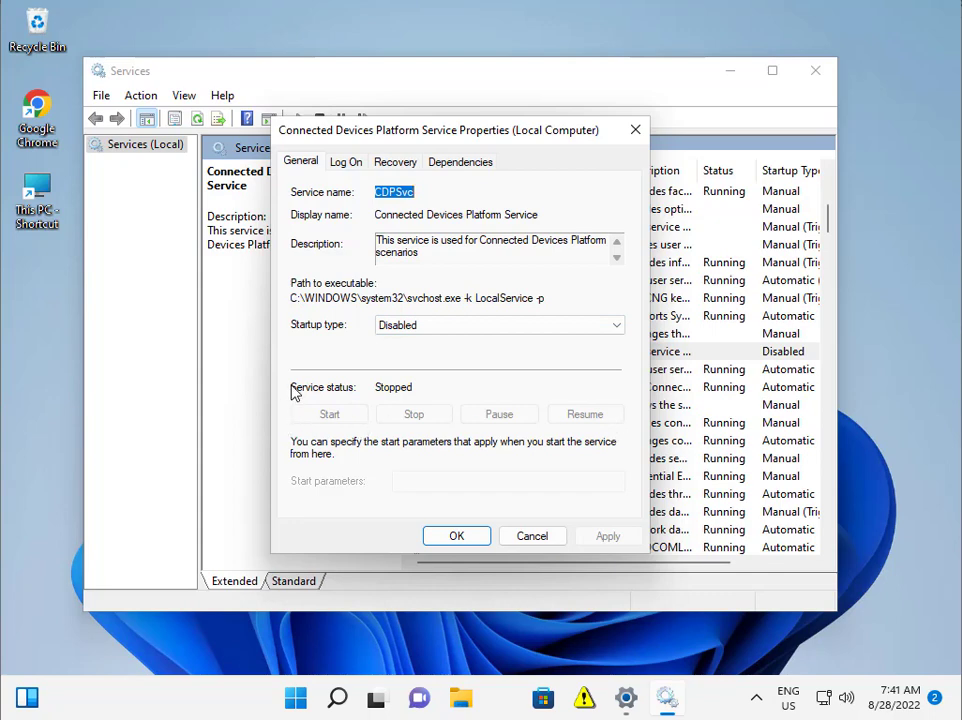
Set the startup type of Connected Devices Platform Service to Disabled, apply it, and close the Services console.
{"action": "left_click", "coordinate": [444, 330]}
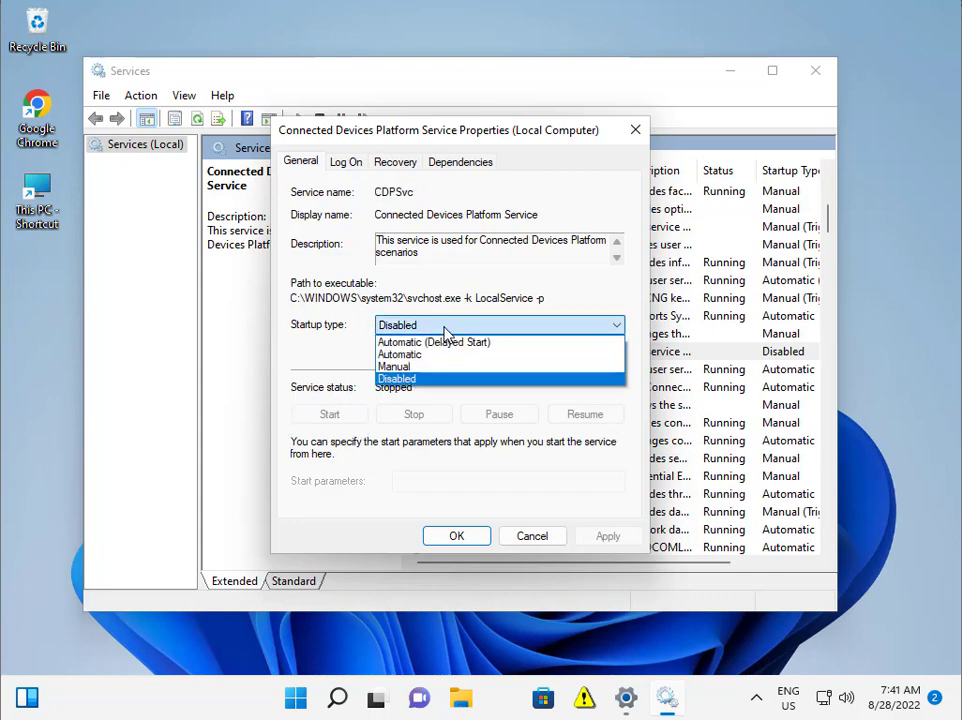
{"action": "left_click", "coordinate": [418, 380]}
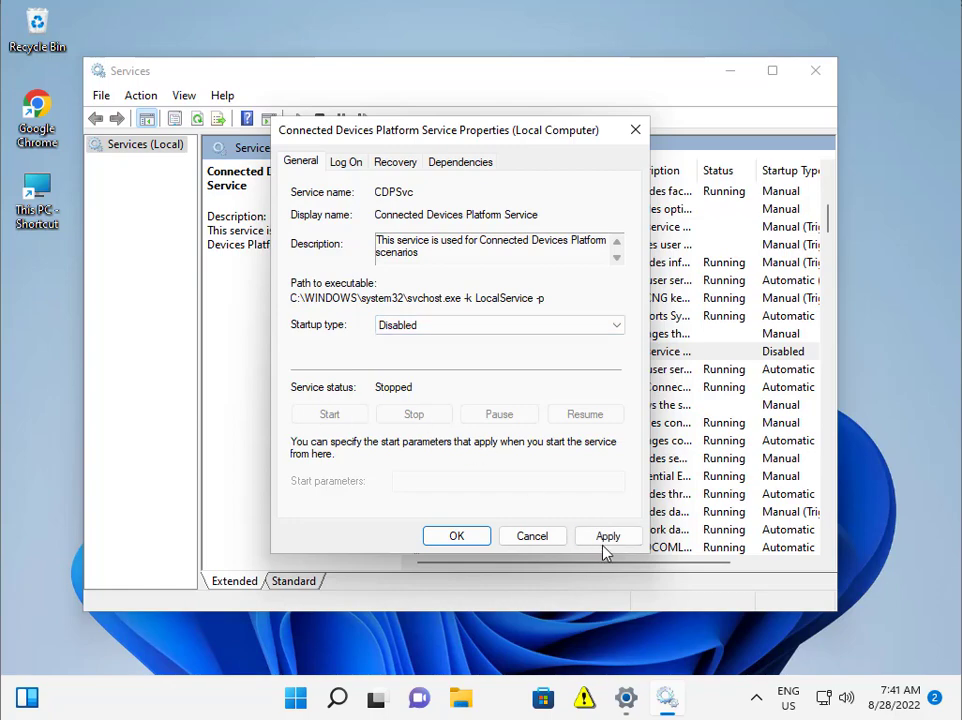
{"action": "left_click", "coordinate": [607, 540]}
{"action": "left_click", "coordinate": [475, 541]}
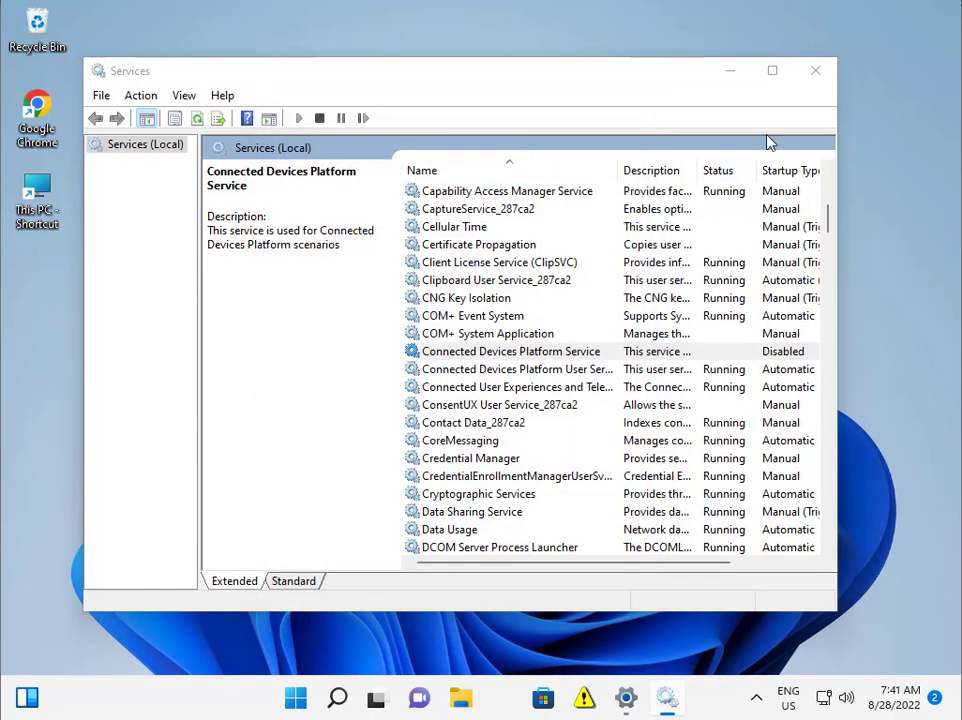
{"action": "left_click", "coordinate": [810, 76]}
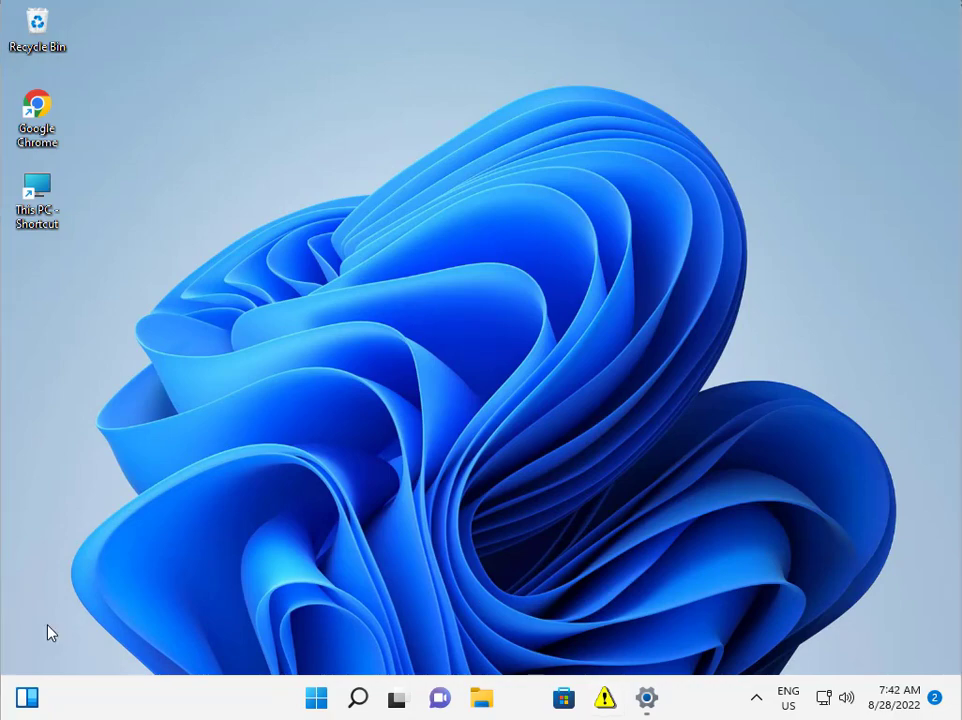
Search for "rege", open Registry Editor, and allow it to run with administrator rights.
{"action": "left_click", "coordinate": [318, 700]}
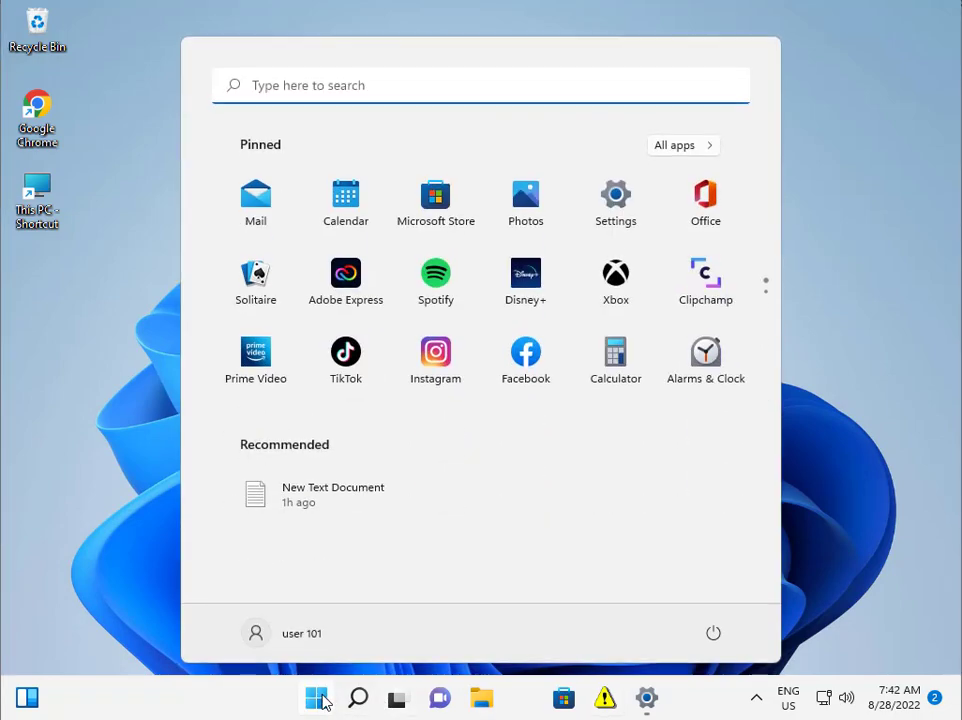
{"action": "type", "text": "rege"}
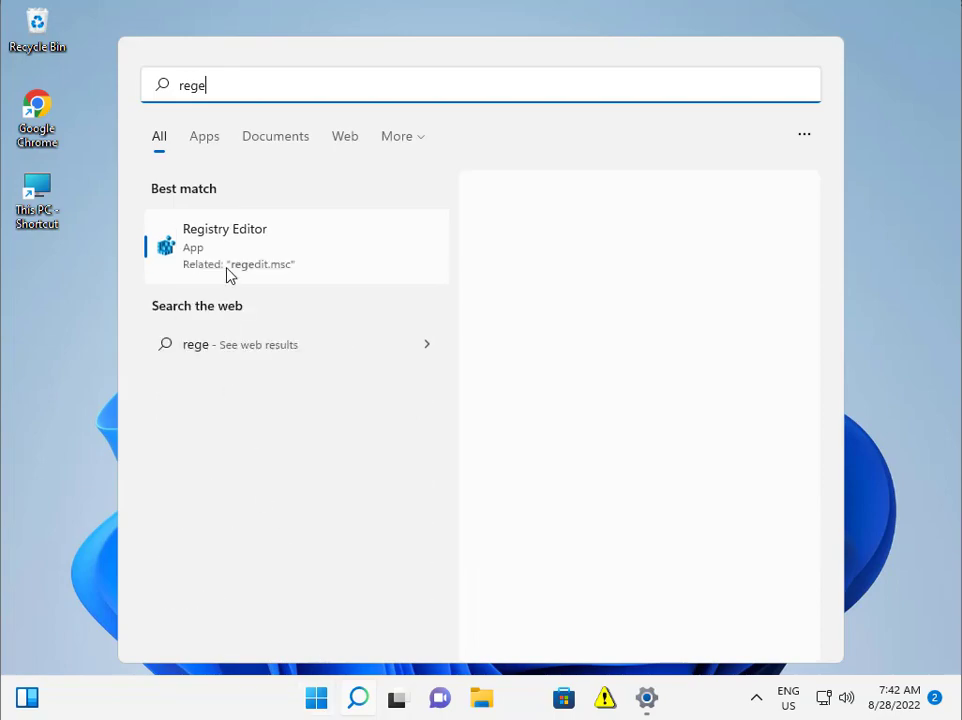
{"action": "left_click", "coordinate": [234, 253]}
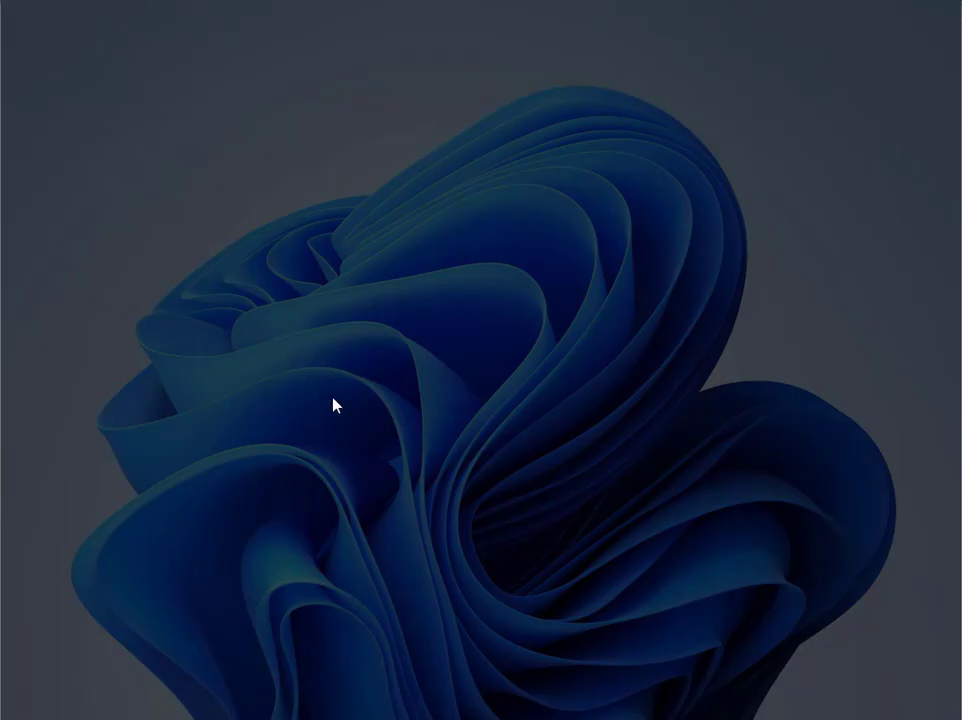
{"action": "left_click", "coordinate": [386, 490]}
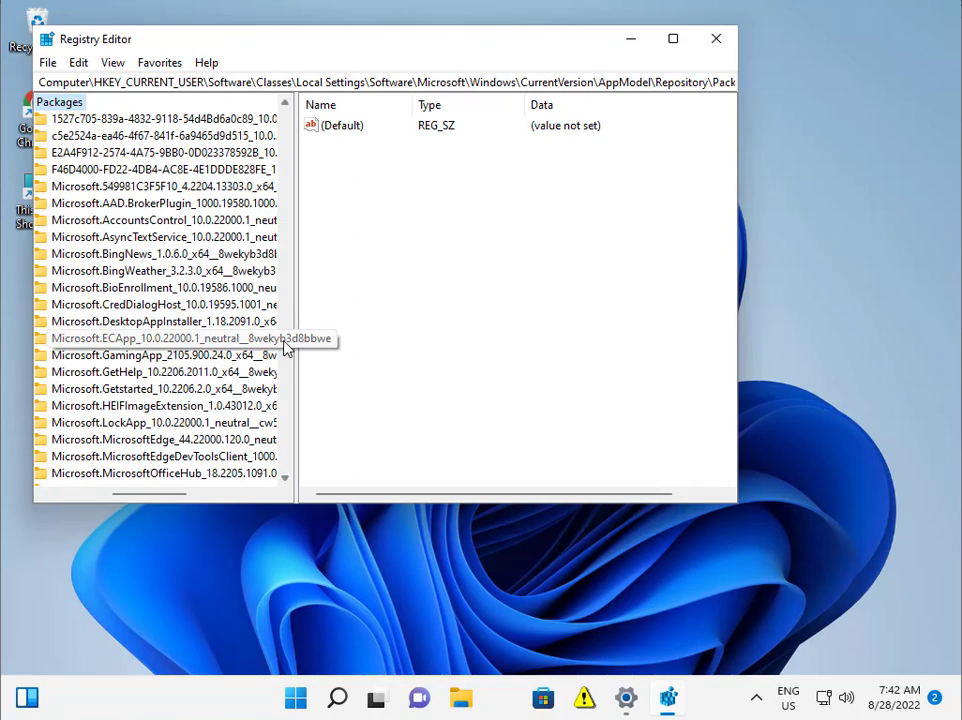
Return to the root of the registry tree and collapse the HKEY_CURRENT_USER branch.
{"action": "left_click_drag", "start_coordinate": [284, 341], "coordinate": [299, 97]}
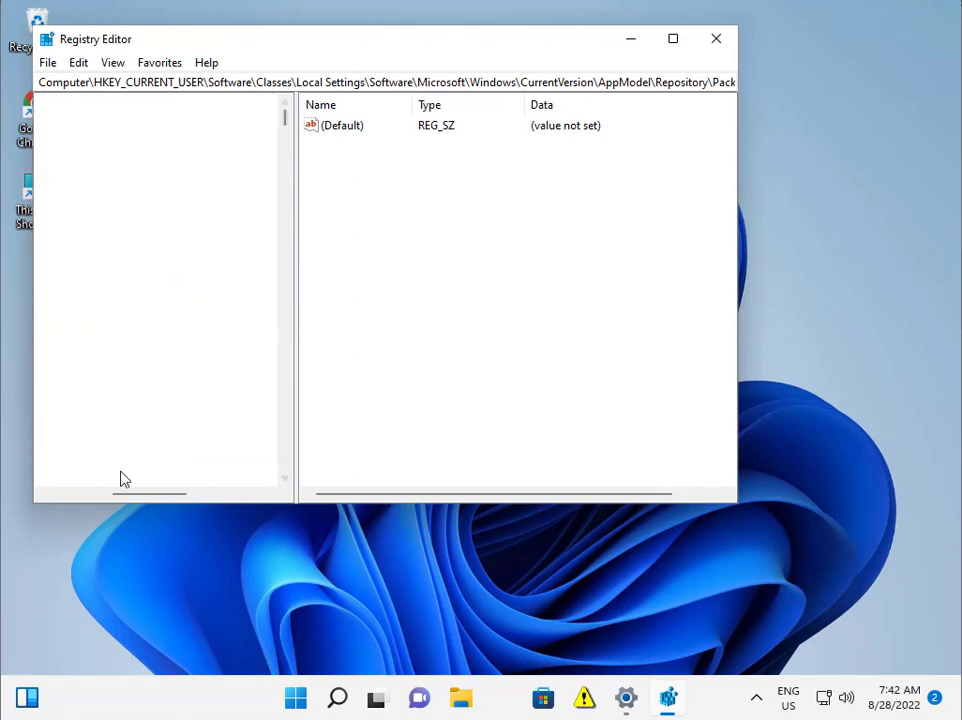
{"action": "left_click_drag", "start_coordinate": [129, 494], "coordinate": [28, 494]}
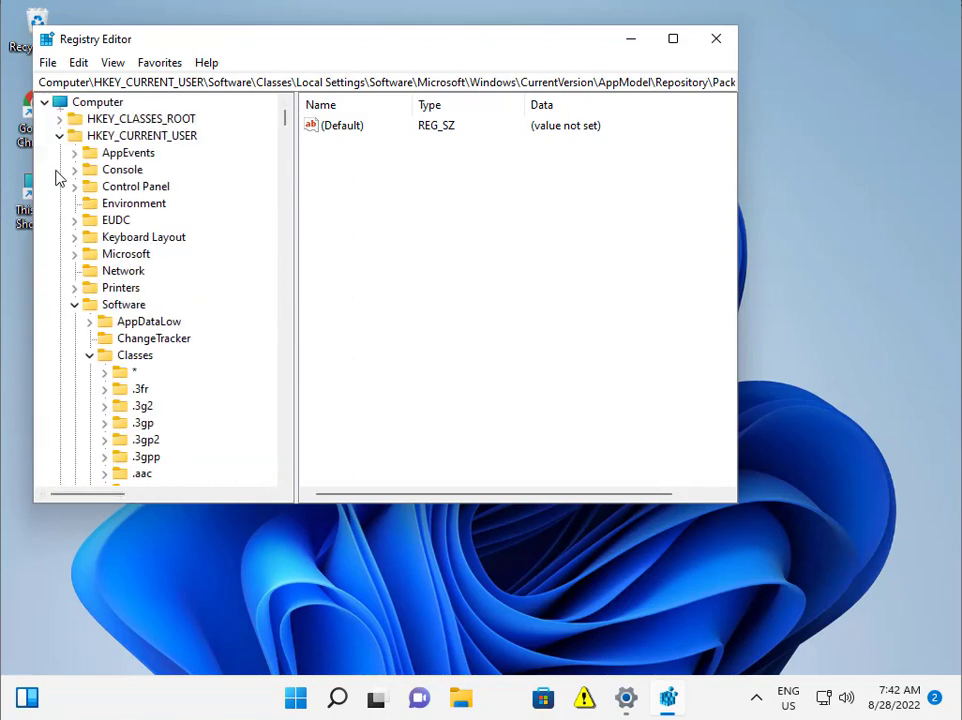
{"action": "left_click", "coordinate": [59, 135]}
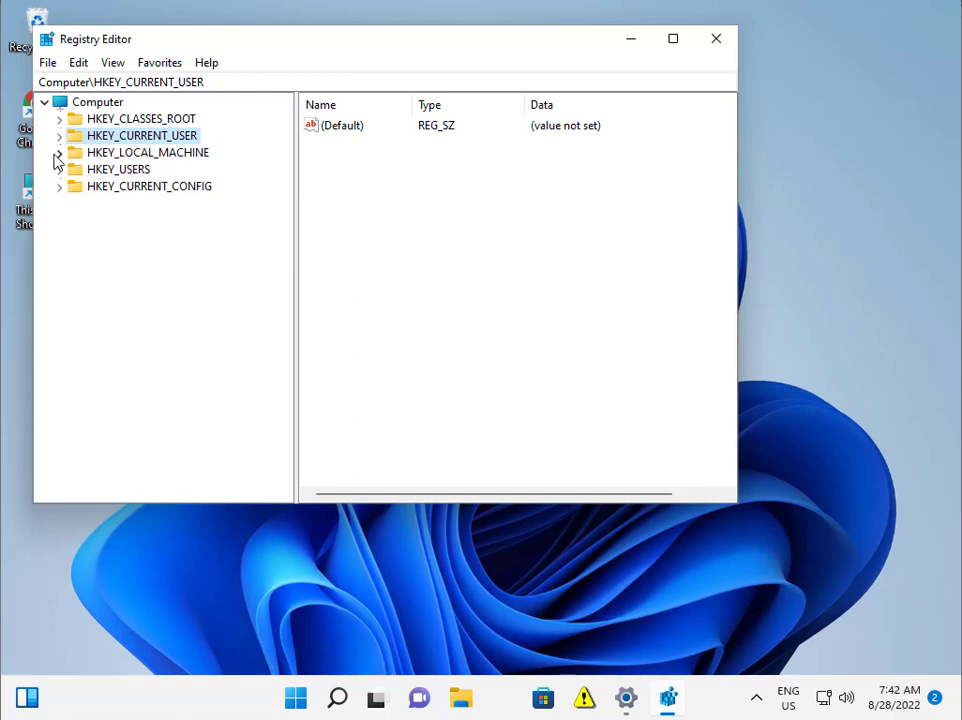
Expand the registry tree down to HKEY_LOCAL_MACHINE\SYSTEM\CurrentControlSet\Services.
{"action": "left_click", "coordinate": [59, 153]}
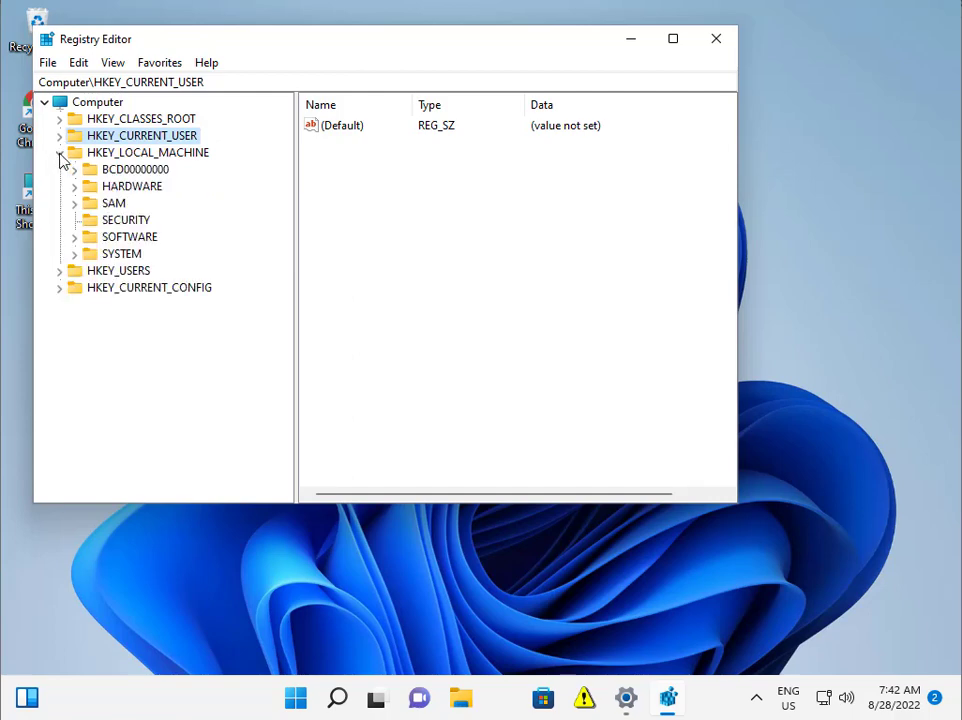
{"action": "left_click", "coordinate": [79, 255]}
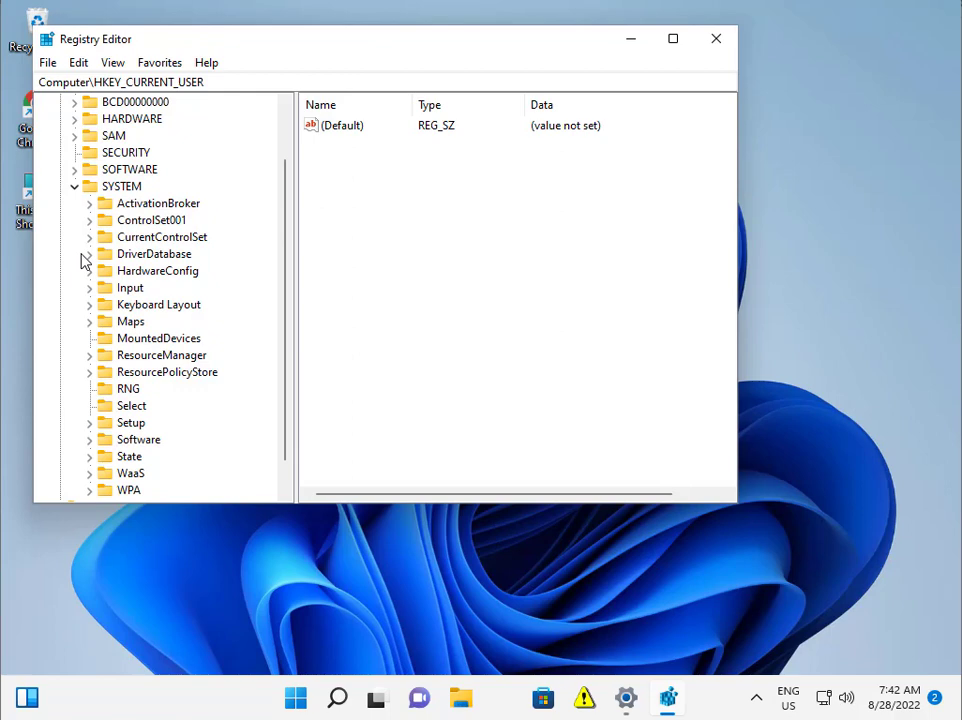
{"action": "left_click", "coordinate": [89, 238]}
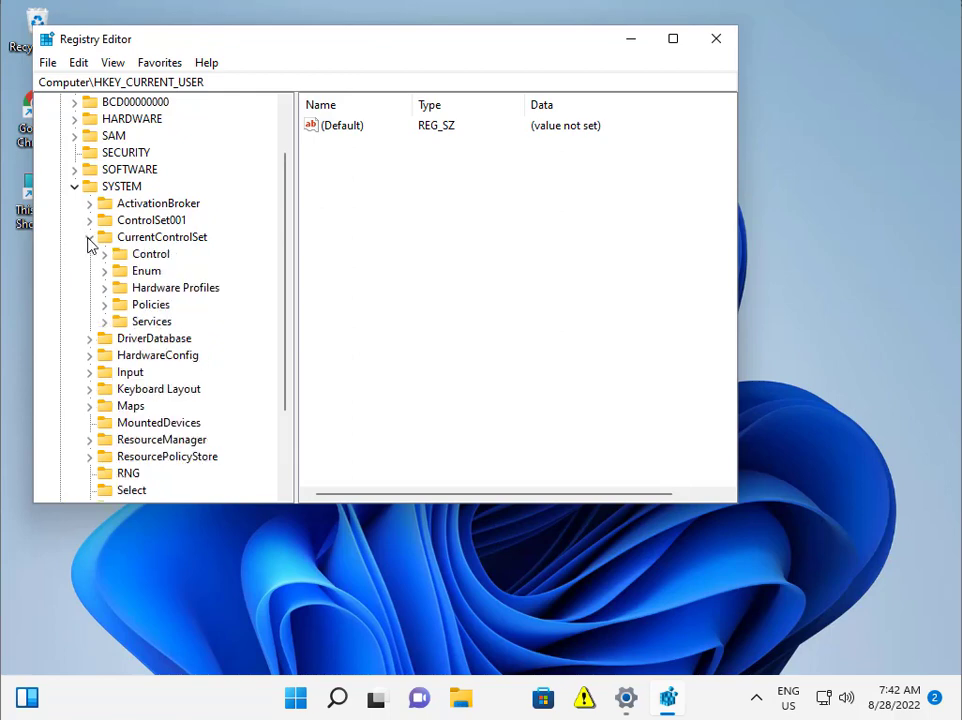
{"action": "left_click", "coordinate": [105, 322]}
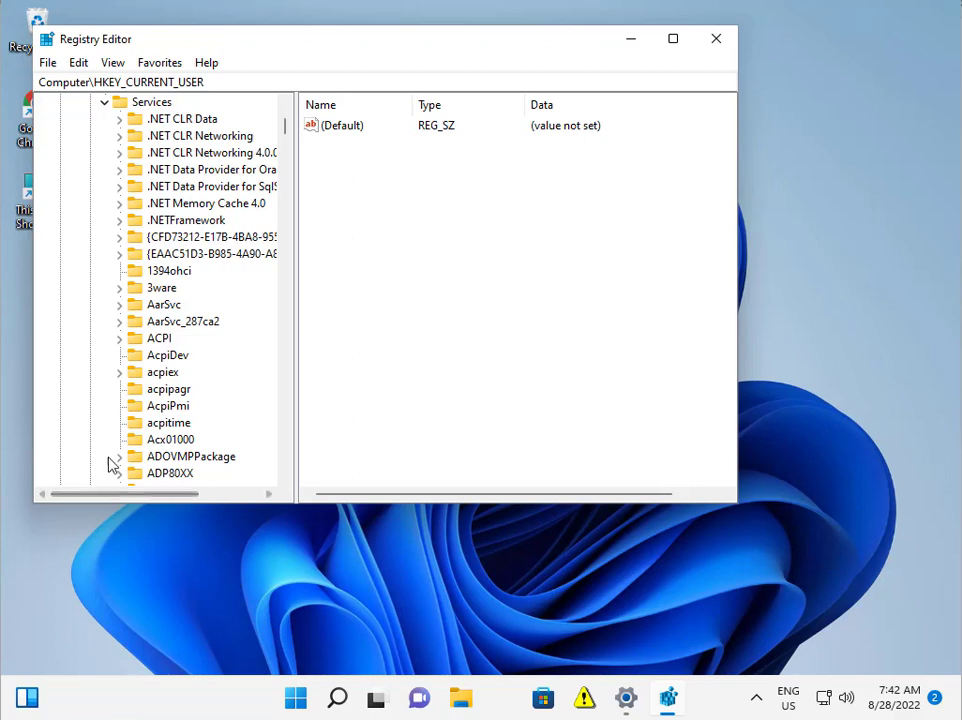
Find the CDPUserSvc key under Services and select it to list its values.
{"action": "scroll", "coordinate": [150, 398], "scroll_direction": "down", "scroll_amount": 1}
{"action": "scroll", "coordinate": [150, 398], "scroll_direction": "down", "scroll_amount": 12}
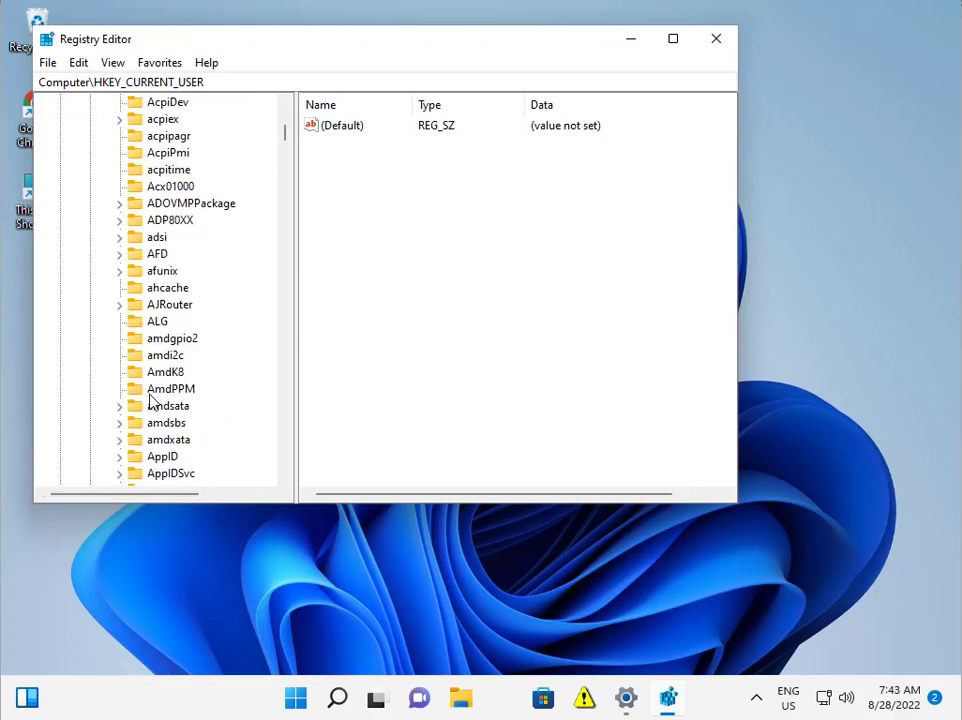
{"action": "left_click", "coordinate": [157, 405]}
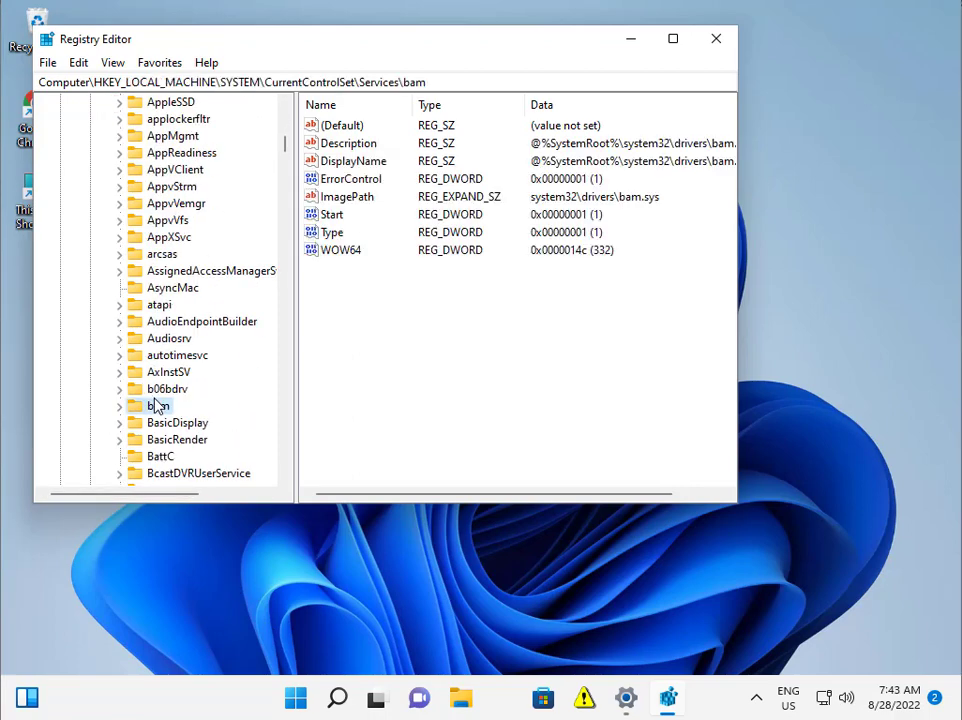
{"action": "scroll", "coordinate": [157, 405], "scroll_direction": "down", "scroll_amount": 13}
{"action": "scroll", "coordinate": [157, 405], "scroll_direction": "down", "scroll_amount": 4}
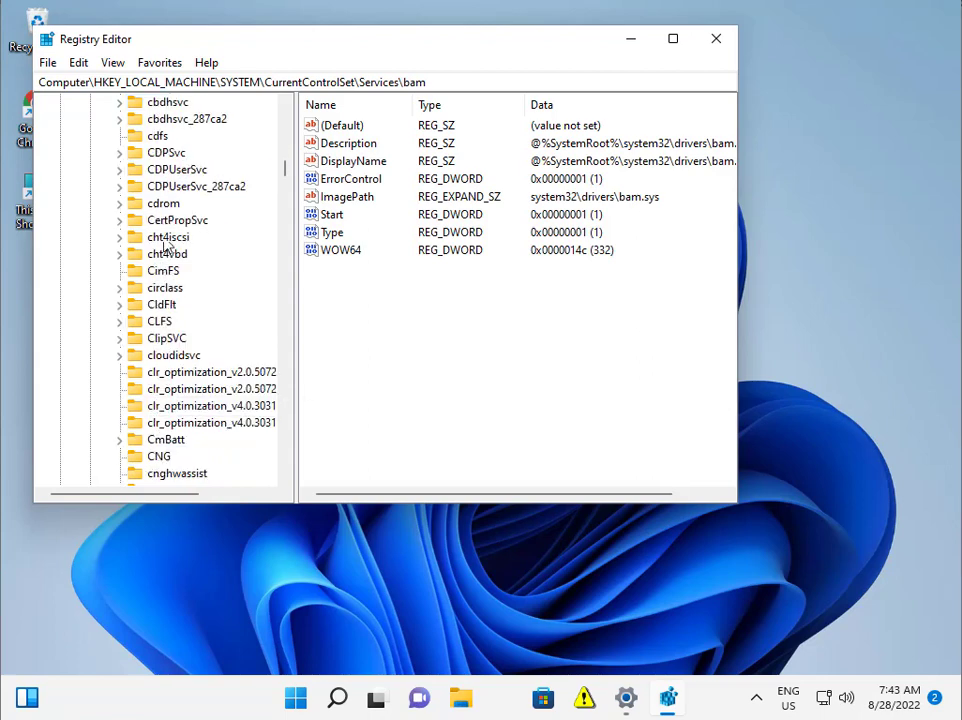
{"action": "left_click", "coordinate": [165, 170]}
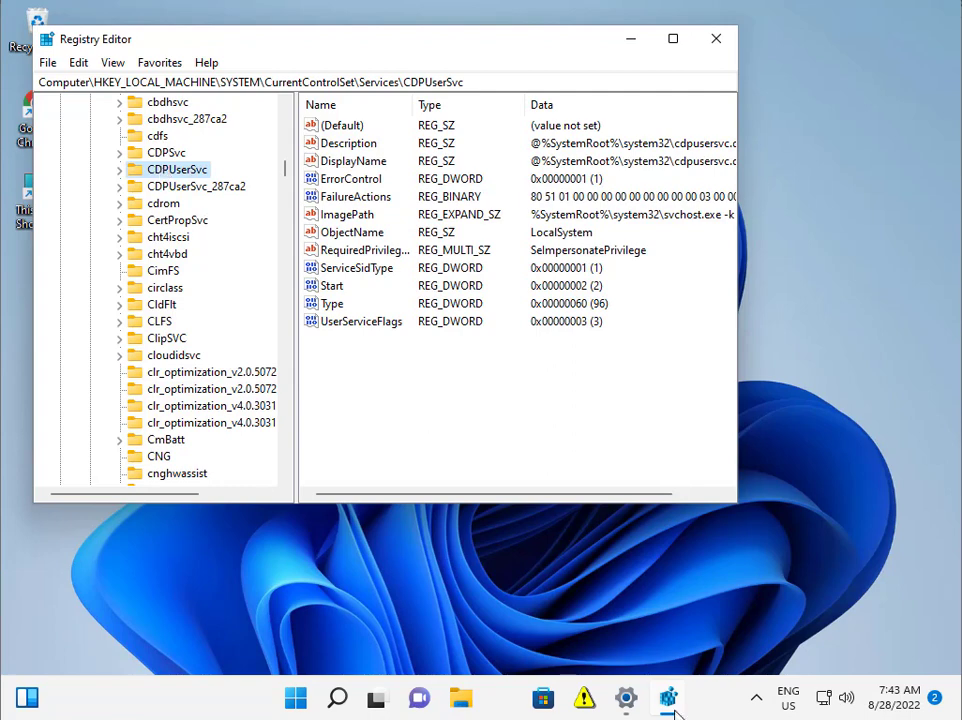
{"action": "key", "text": "Right"}
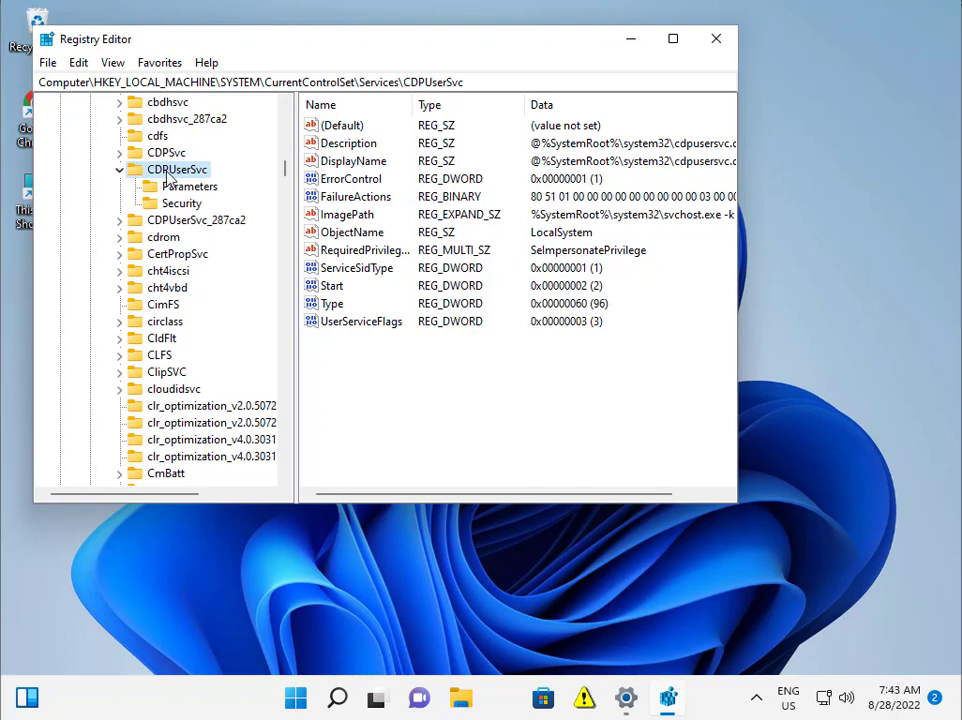
{"action": "left_click", "coordinate": [121, 171]}
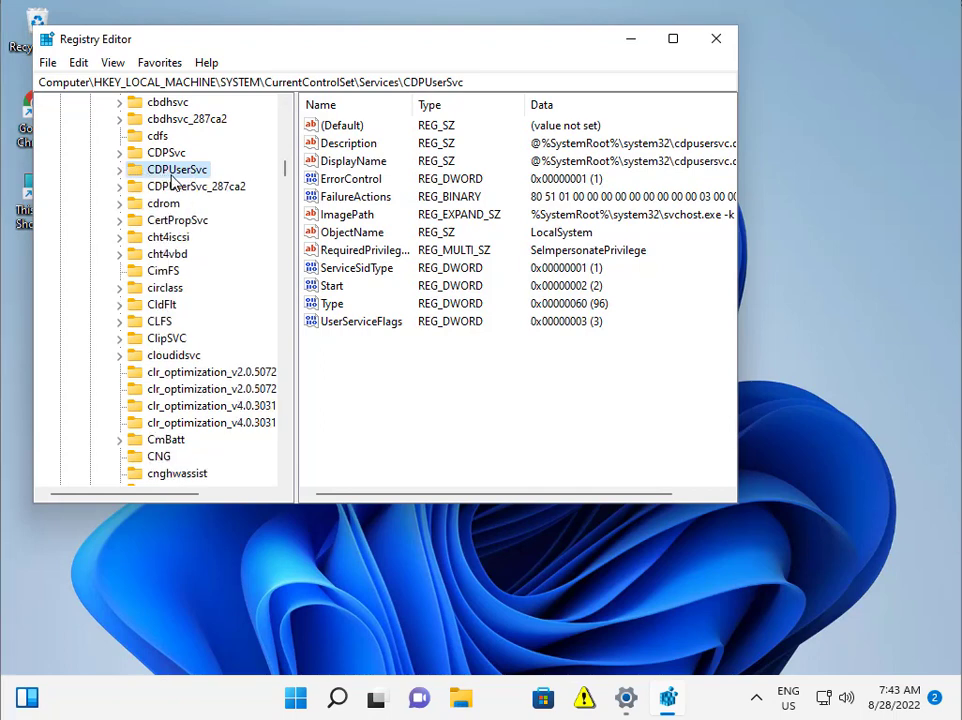
Set the Start value of the CDPUserSvc key to 4 in hexadecimal and close Registry Editor.
{"action": "left_click", "coordinate": [362, 291]}
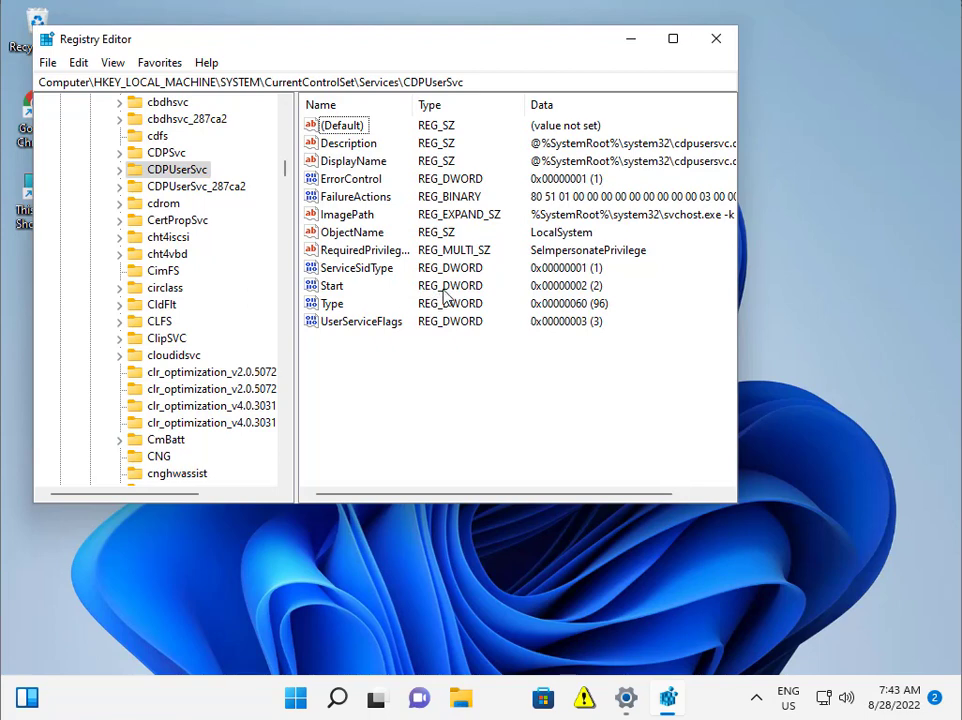
{"action": "double_click", "coordinate": [330, 287]}
{"action": "type", "text": "4"}
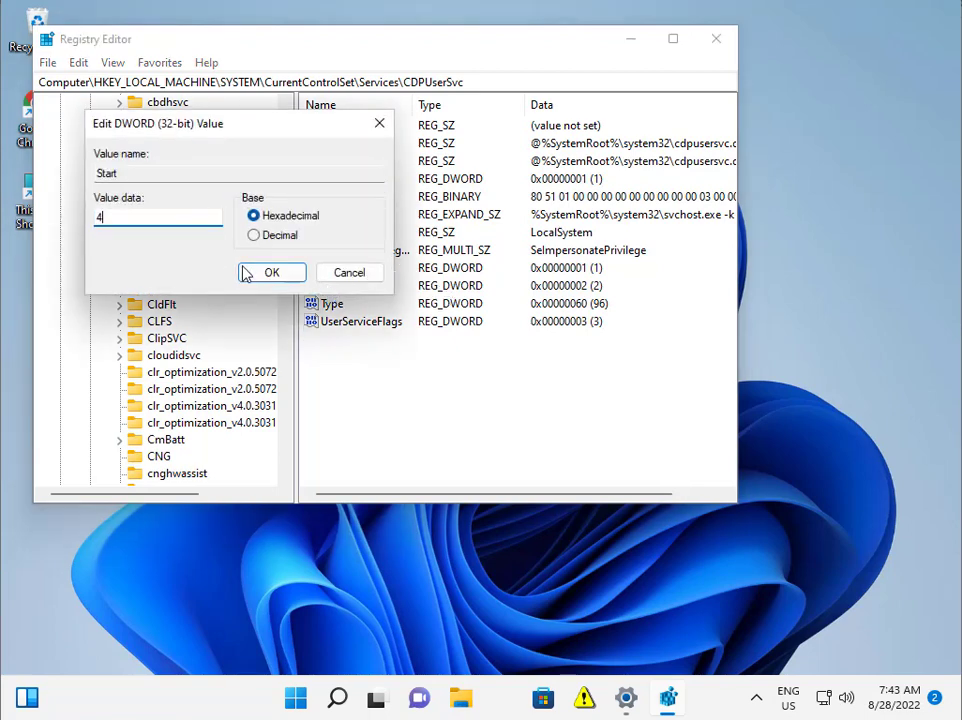
{"action": "left_click", "coordinate": [273, 274]}
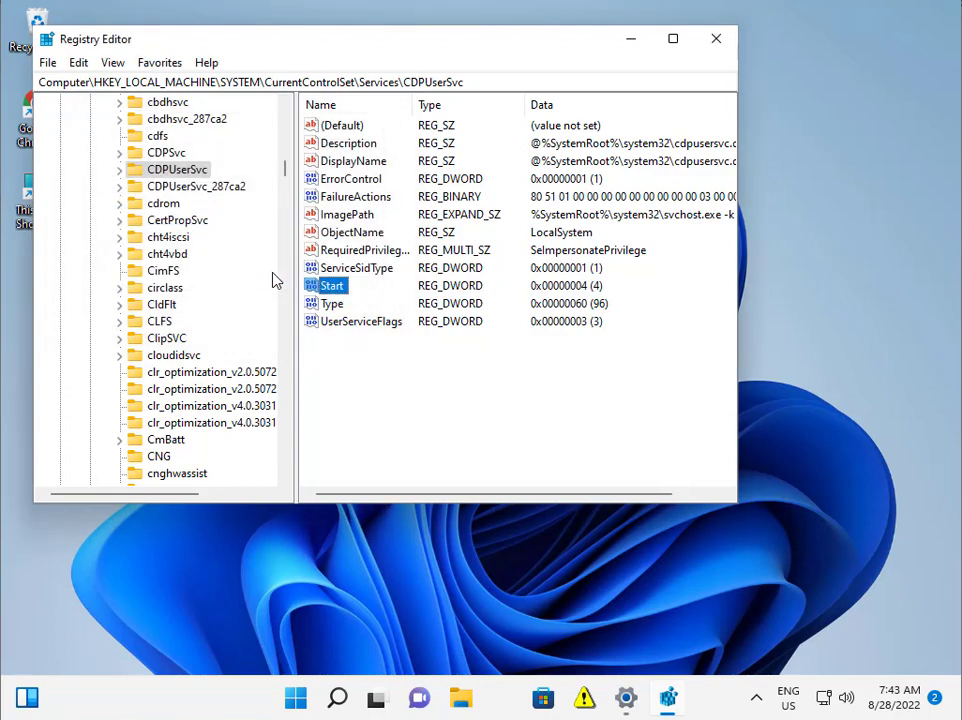
{"action": "left_click", "coordinate": [707, 46]}
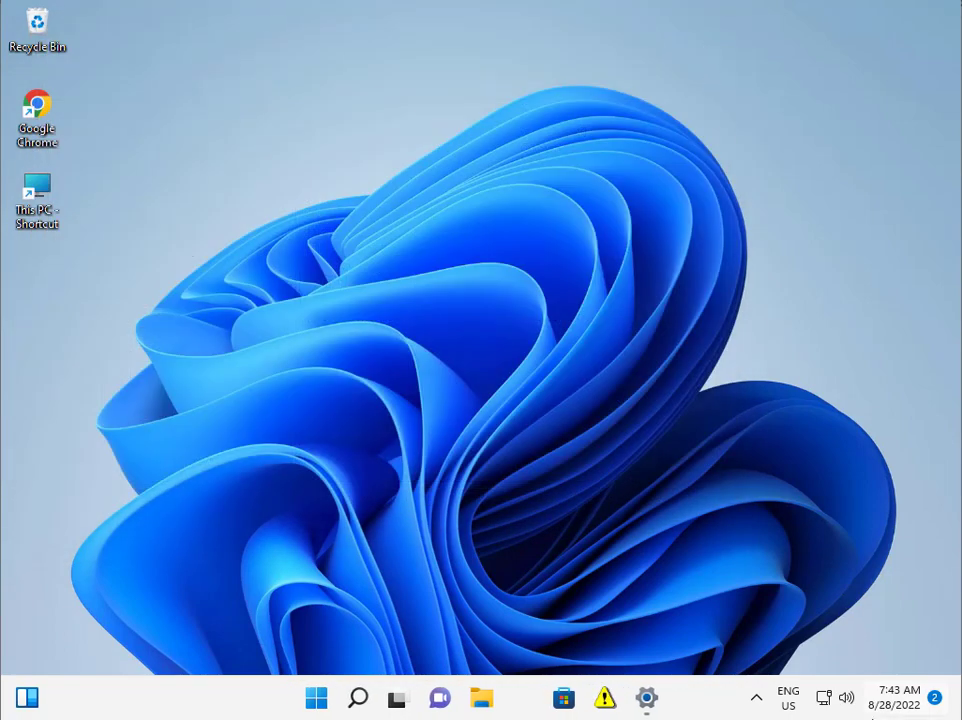